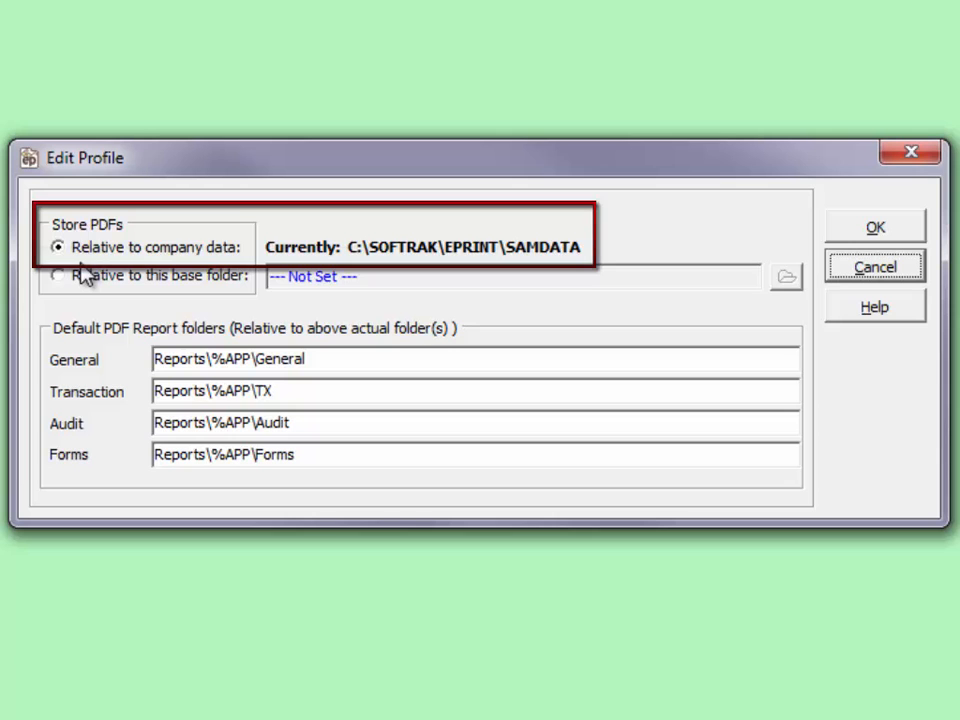
# - Try storing the PDFs relative to a base folder, and return the setting to relative to company data
pyautogui.click(58, 277)
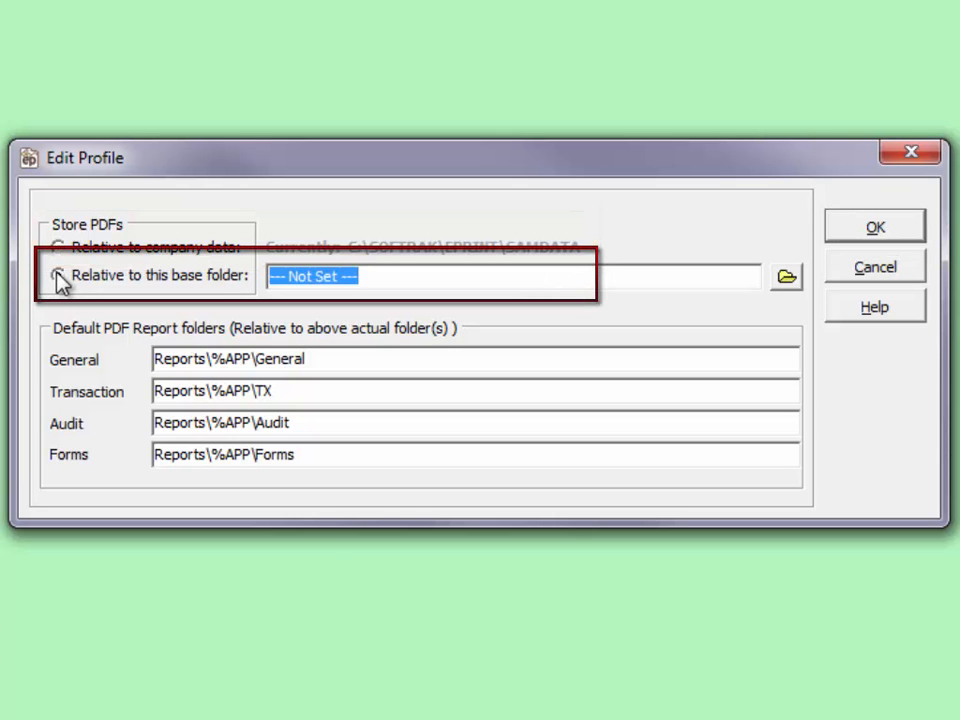
pyautogui.click(58, 249)
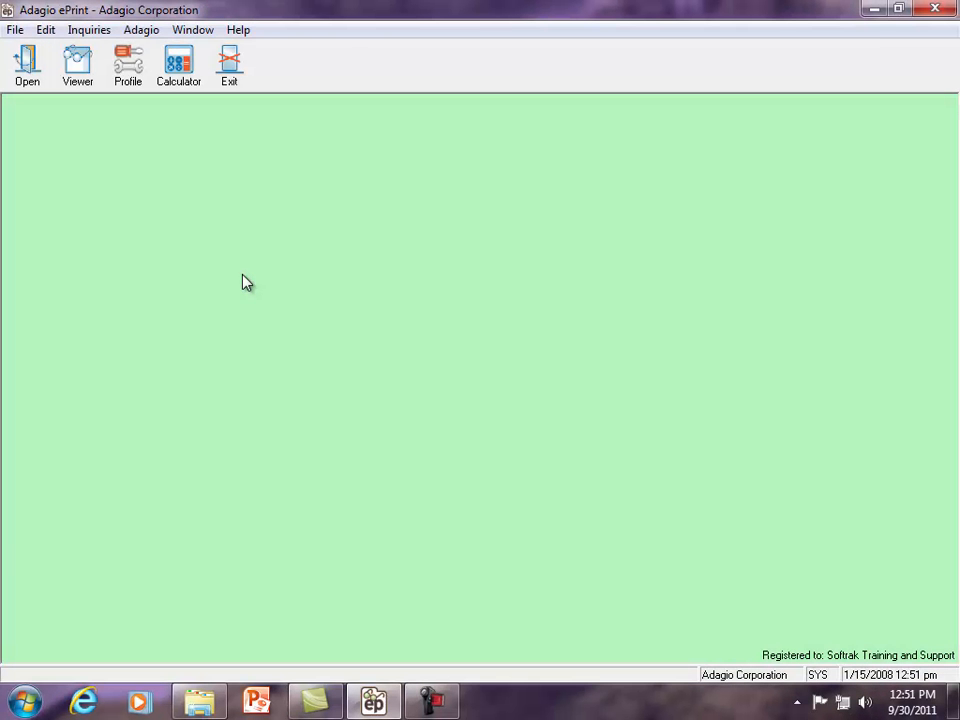
# - Open the list of stored PDF files, filter it to only ePrint PDFs, and return to all PDFs
pyautogui.click(98, 92)
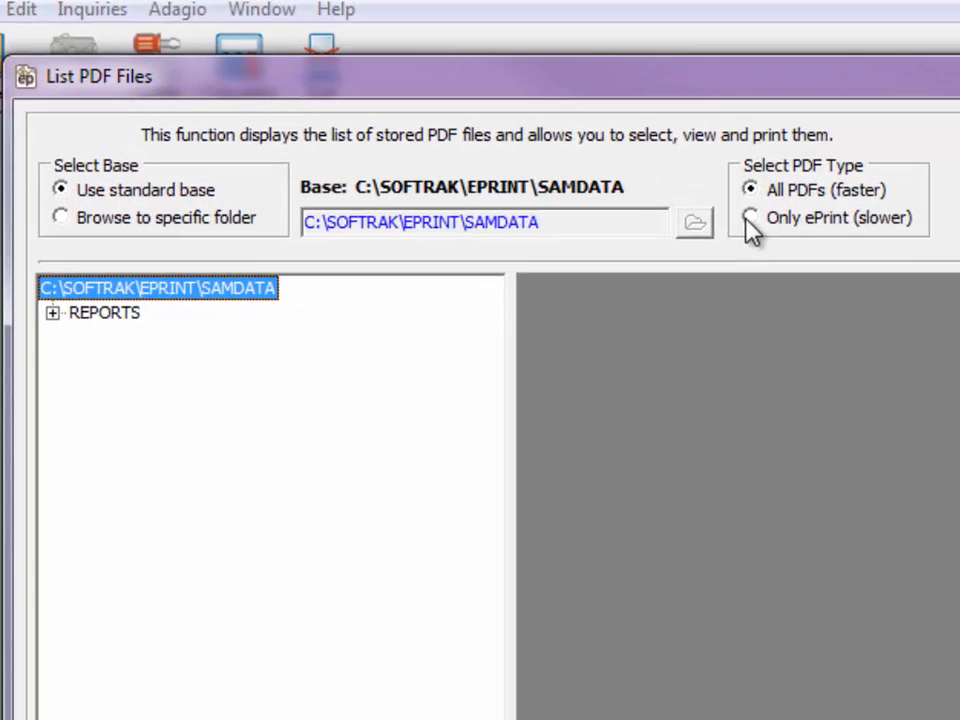
pyautogui.click(519, 150)
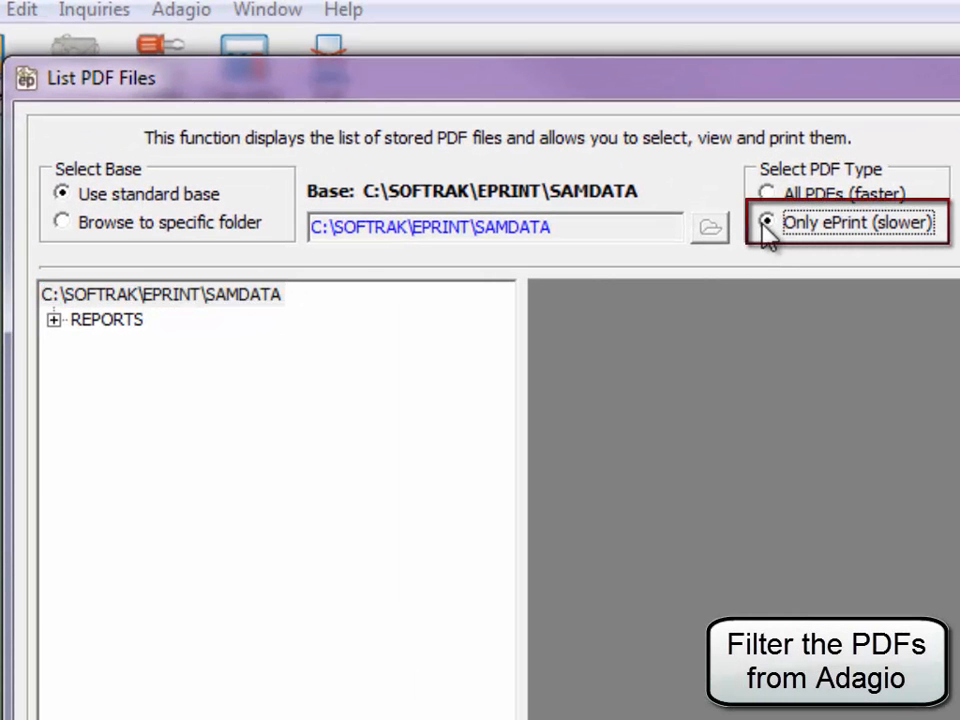
pyautogui.click(767, 195)
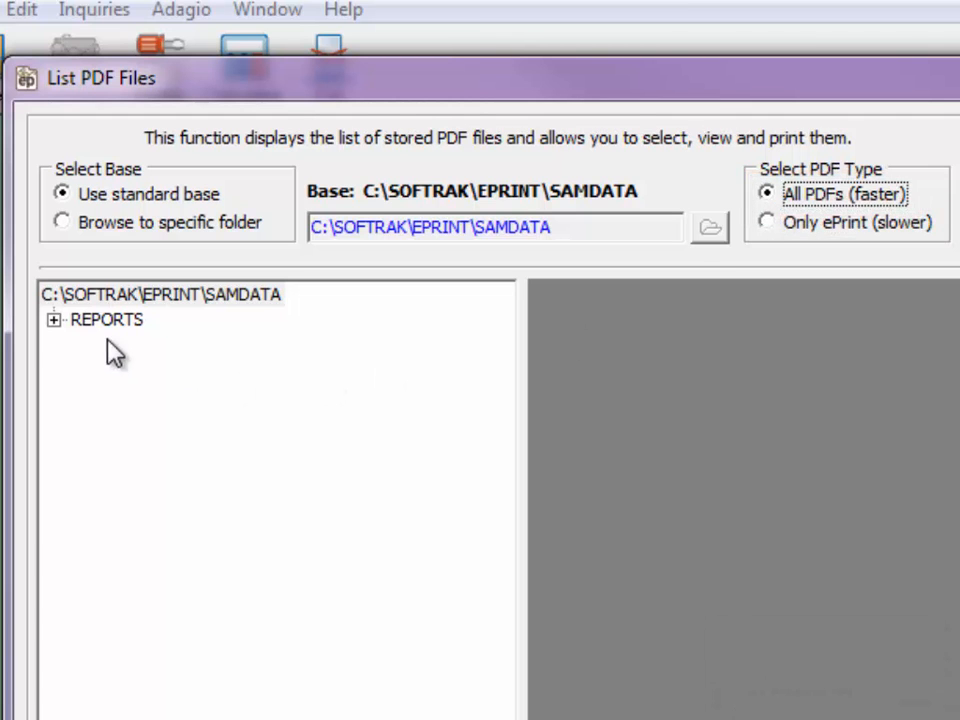
# - Find GL2007PostingJournal 385.pdf in the Ledger audit reports, review its document information, and open it in the PDF reader
pyautogui.click(54, 321)
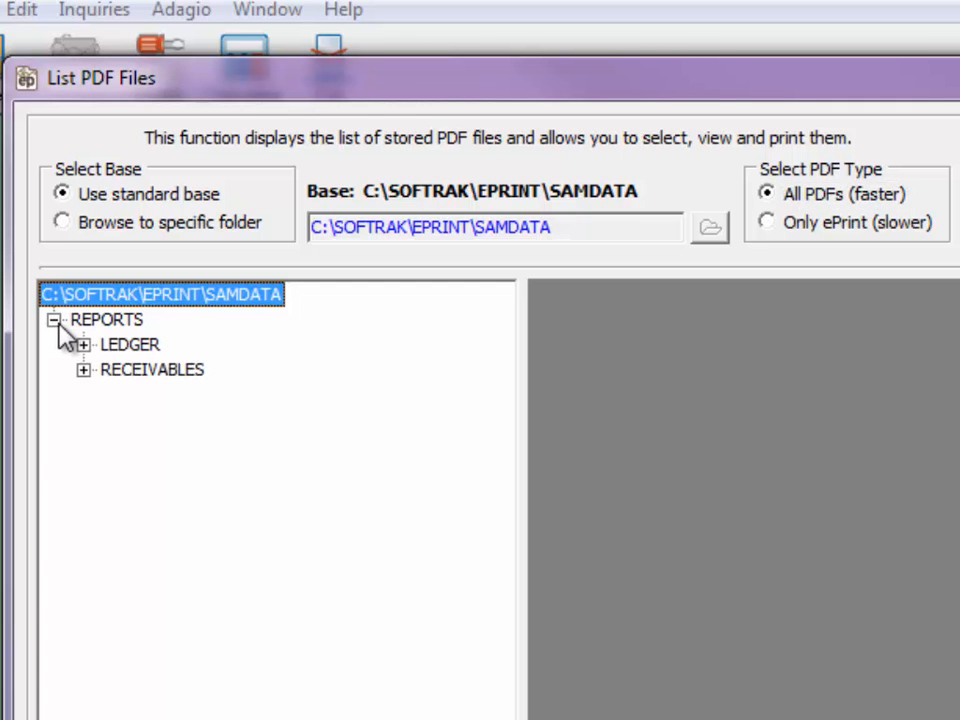
pyautogui.click(83, 346)
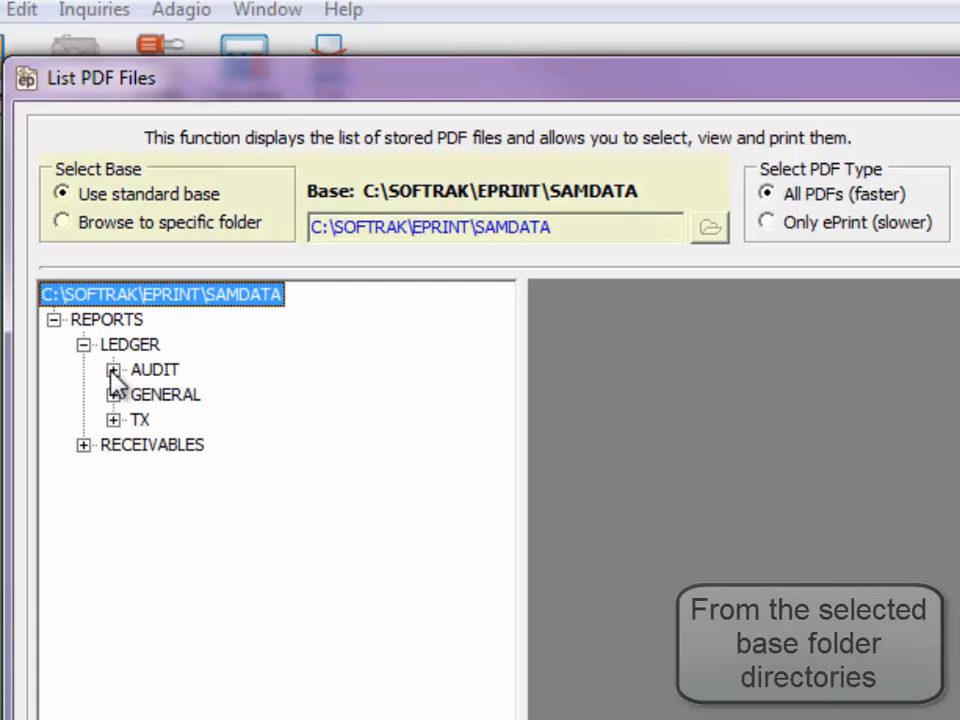
pyautogui.click(113, 370)
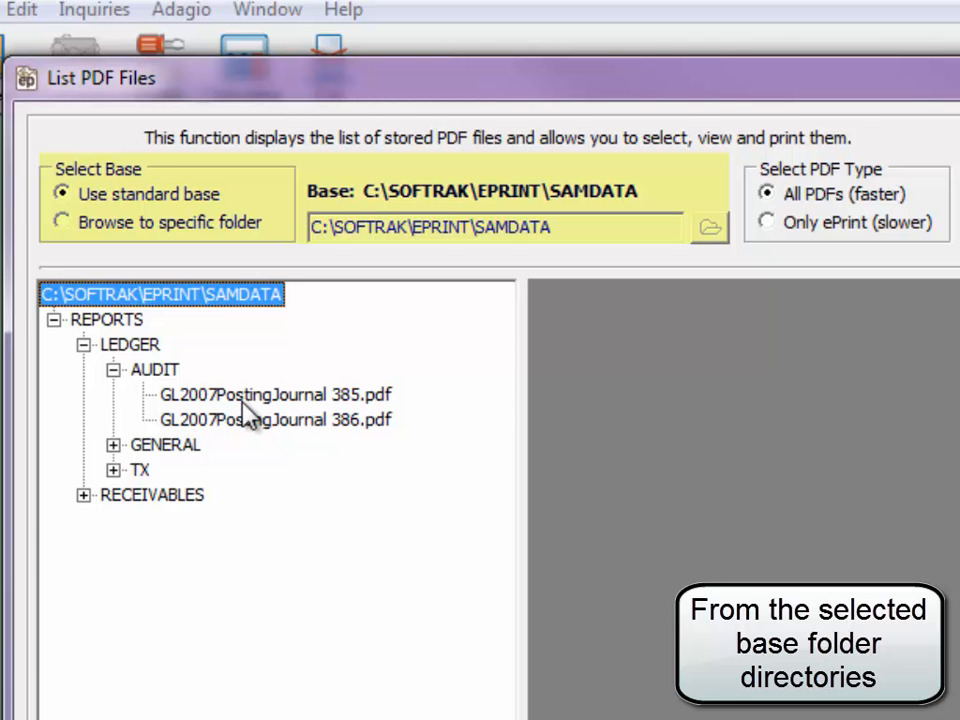
pyautogui.click(242, 400)
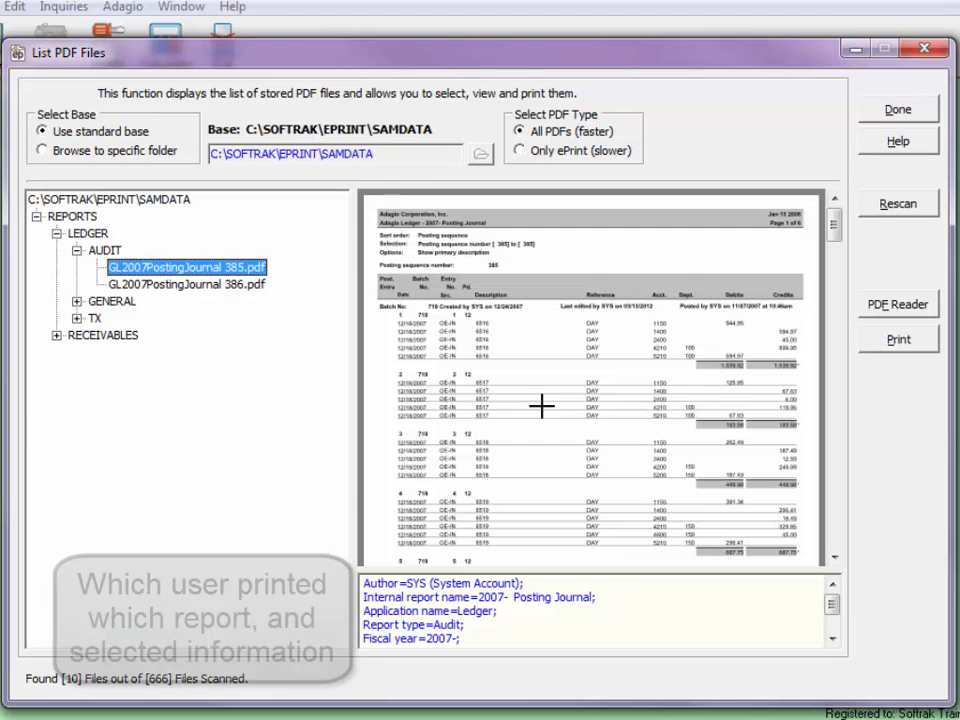
pyautogui.moveTo(835, 603); pyautogui.dragTo(836, 625)
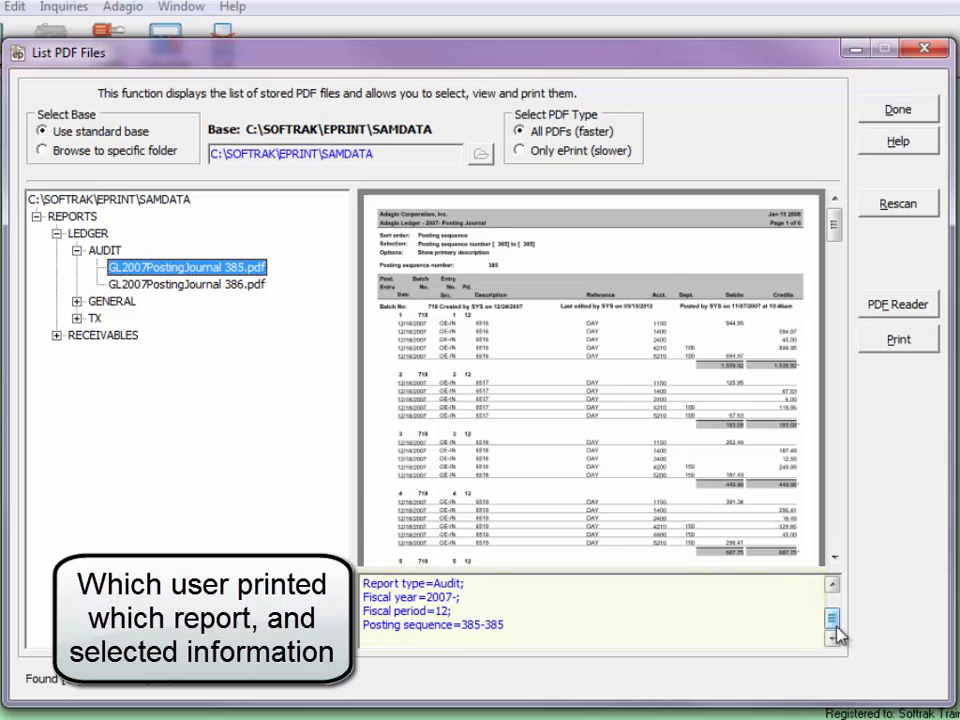
pyautogui.click(873, 310)
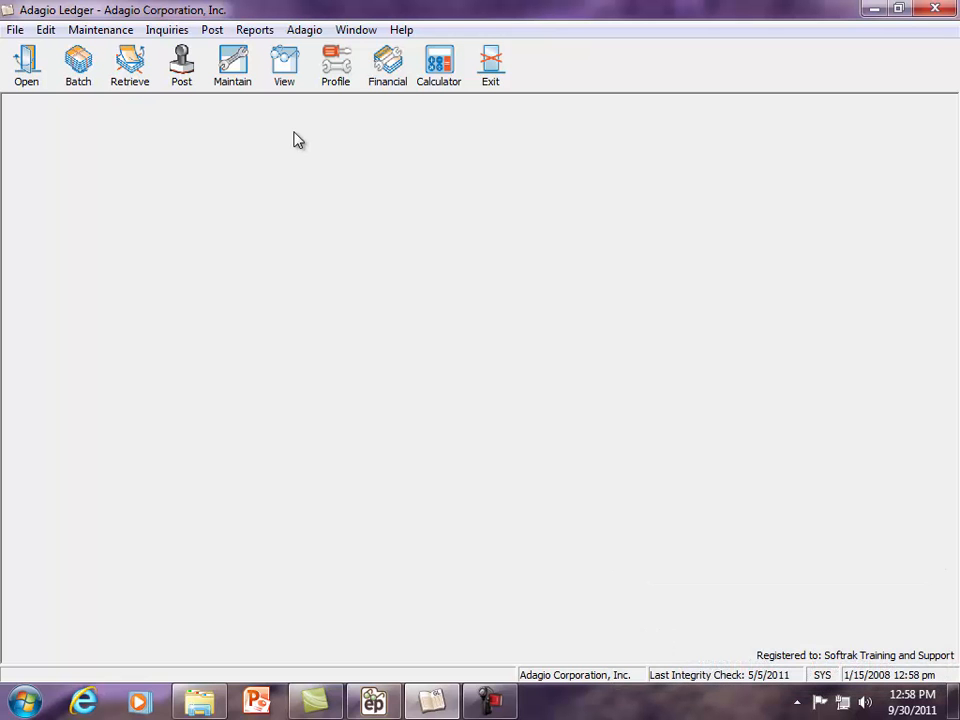
# - In Adagio Ledger's company profile, allow PDF printing and lock the PDF setup
pyautogui.click(330, 86)
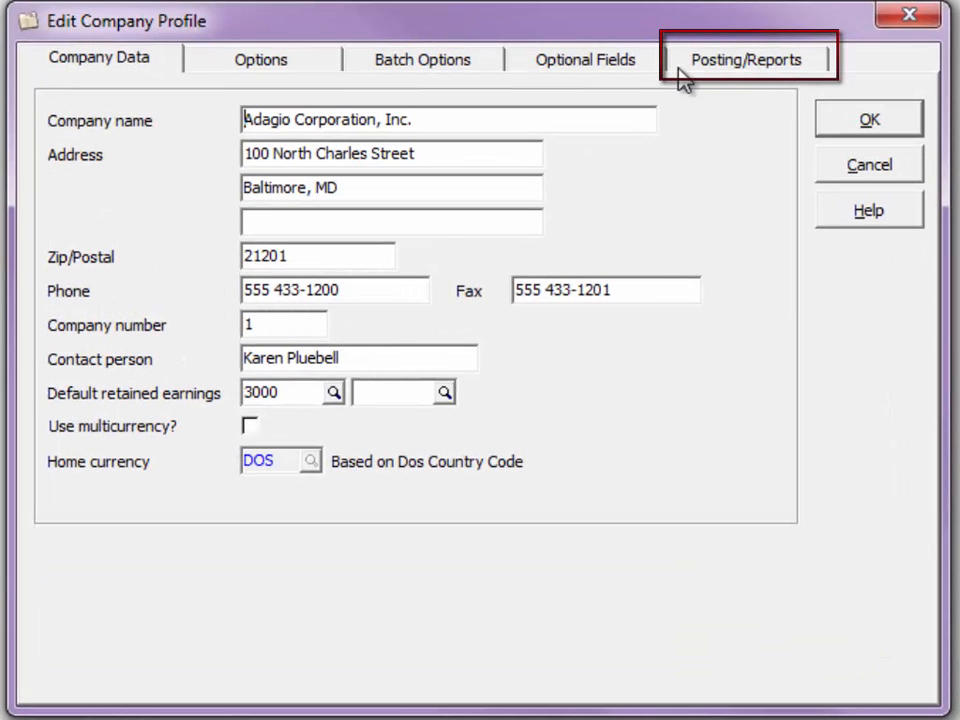
pyautogui.click(680, 70)
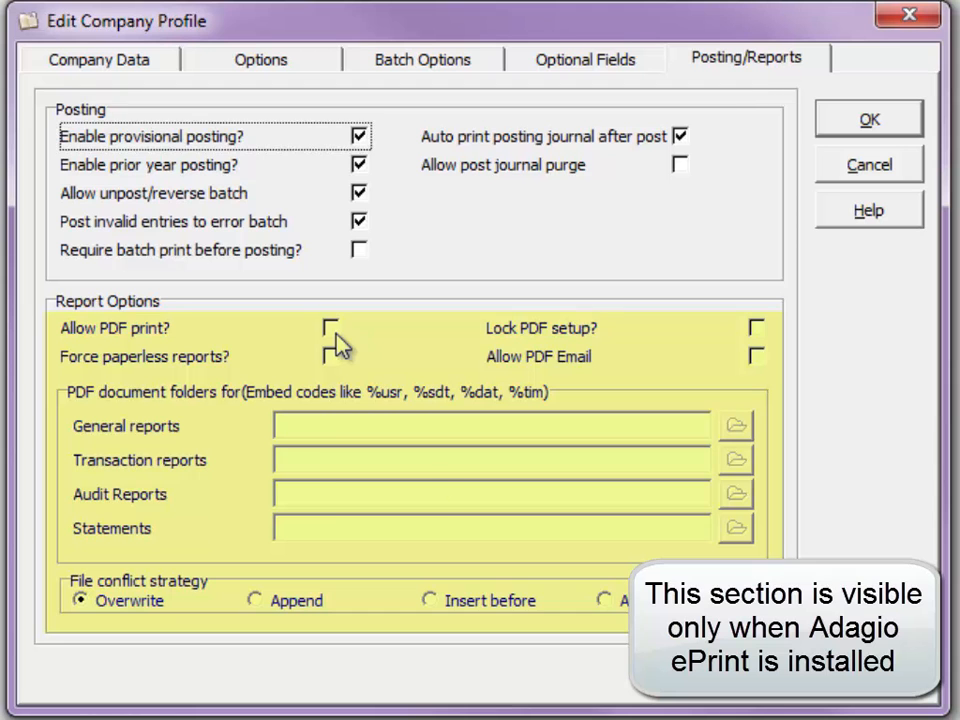
pyautogui.click(331, 330)
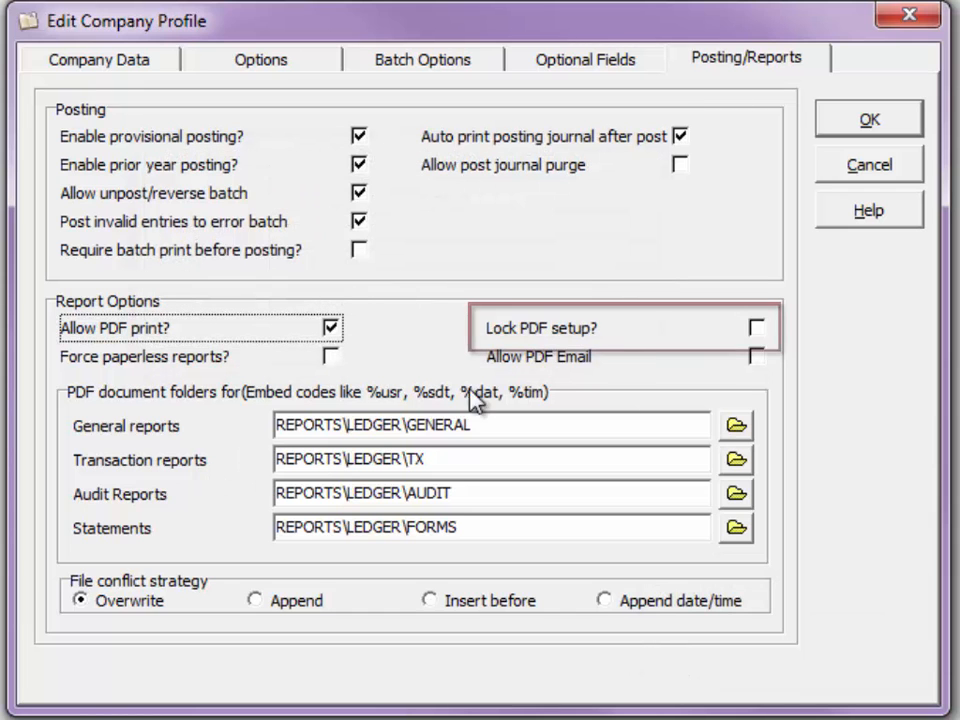
pyautogui.click(753, 328)
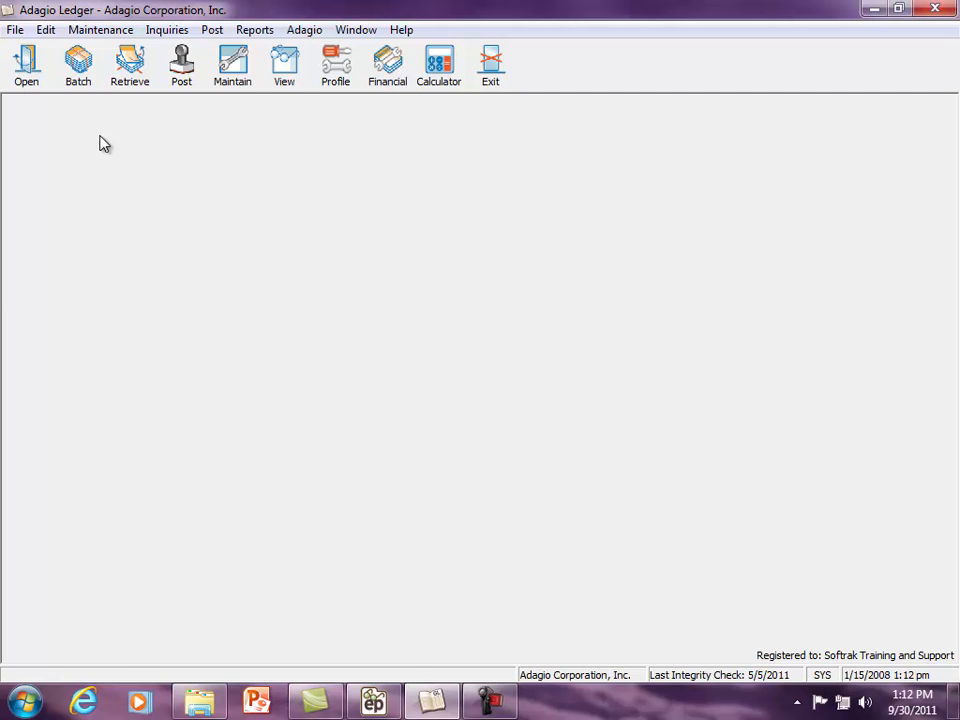
# - Turn on Paperless reports in the report options of the user preferences
pyautogui.click(17, 31)
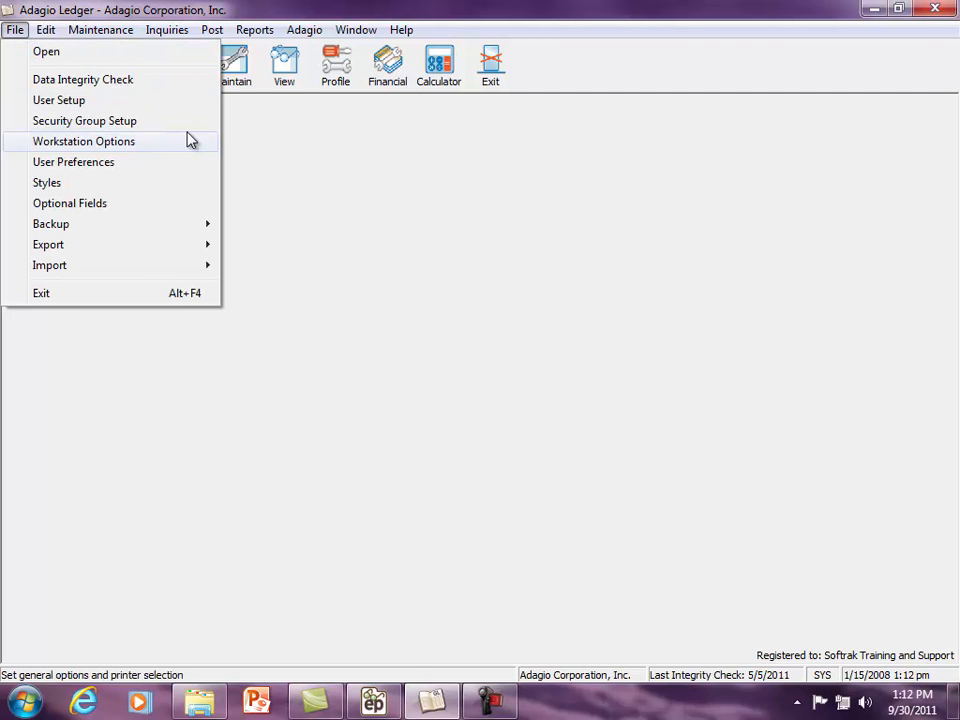
pyautogui.click(205, 162)
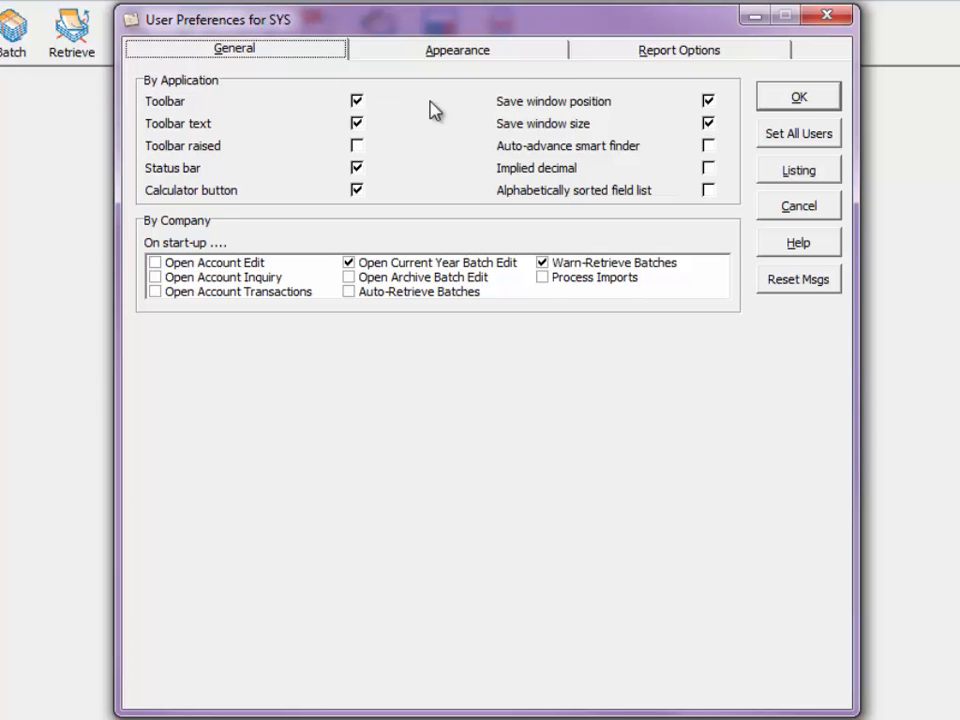
pyautogui.click(588, 56)
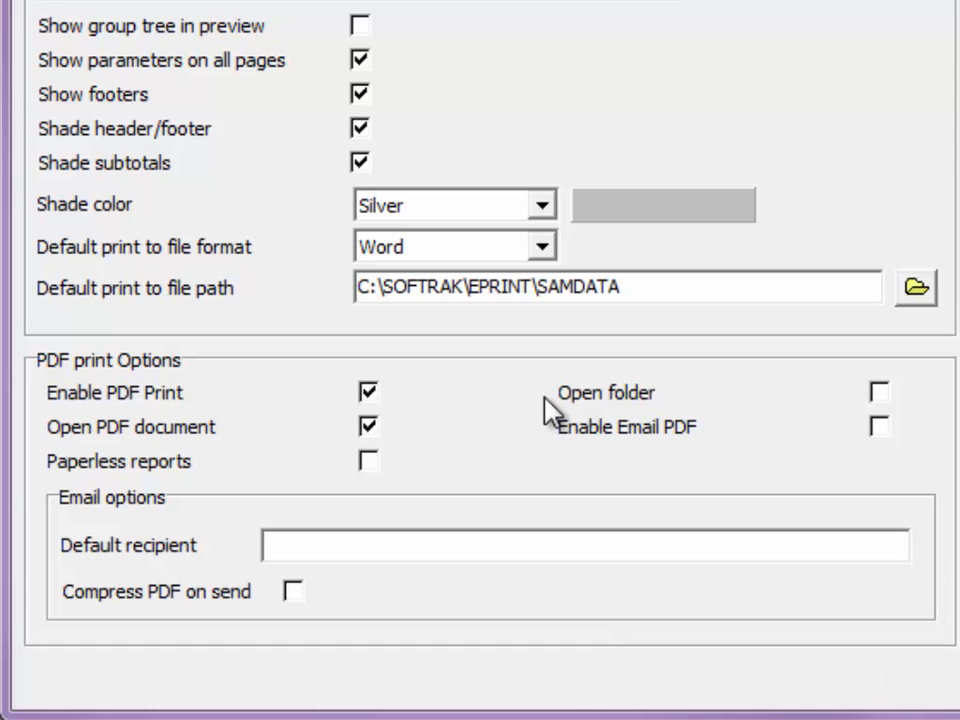
pyautogui.click(368, 462)
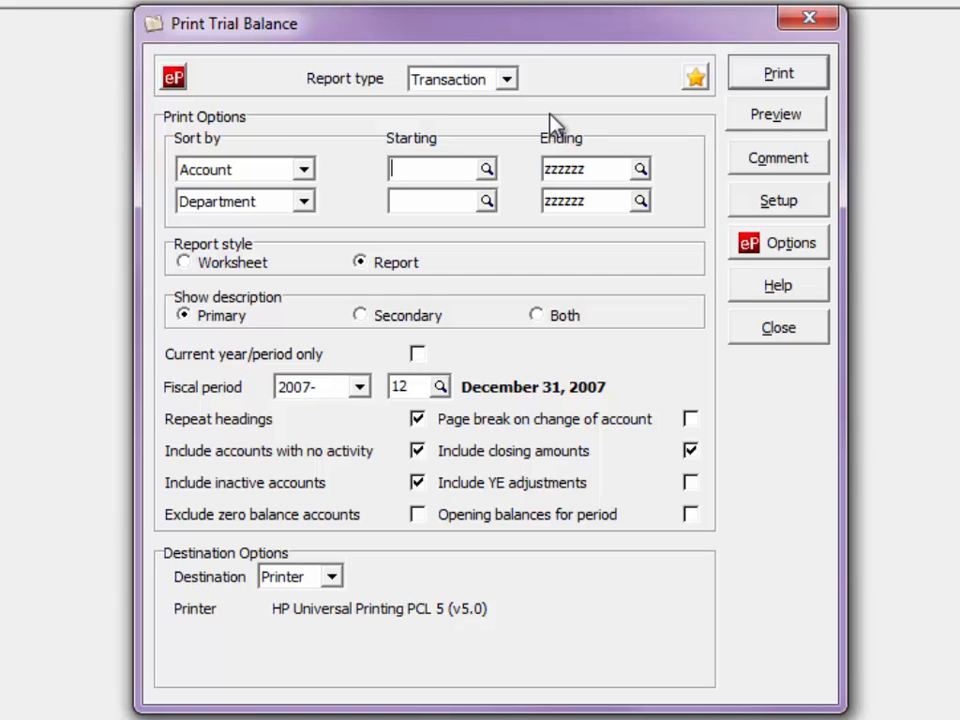
# - Review the trial balance's available report types and its PDF print options, keeping the Transaction type
pyautogui.click(507, 80)
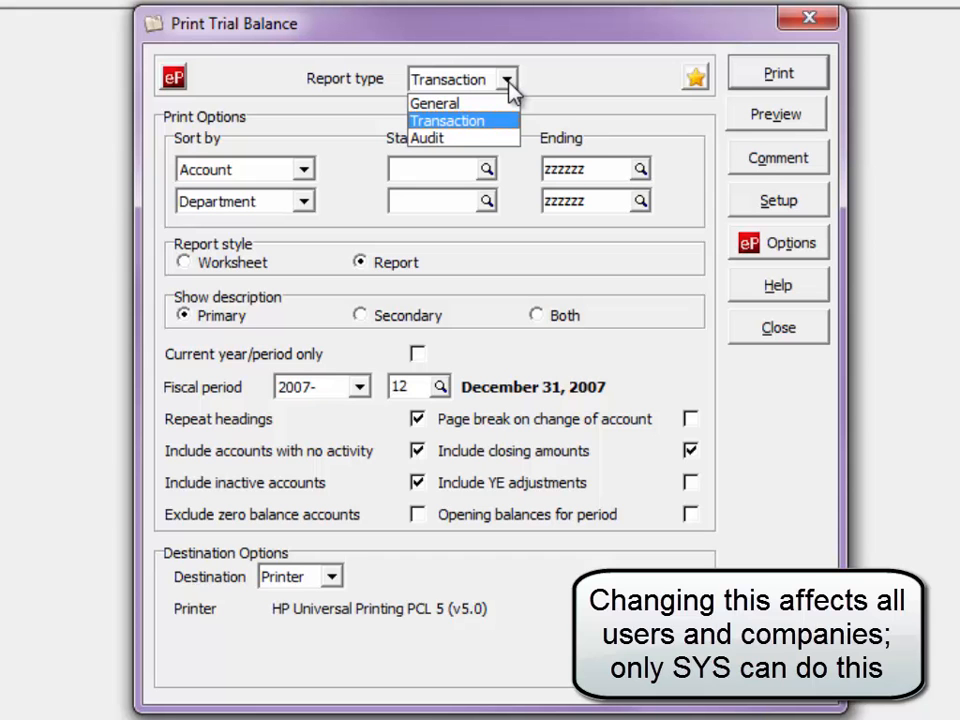
pyautogui.click(682, 189)
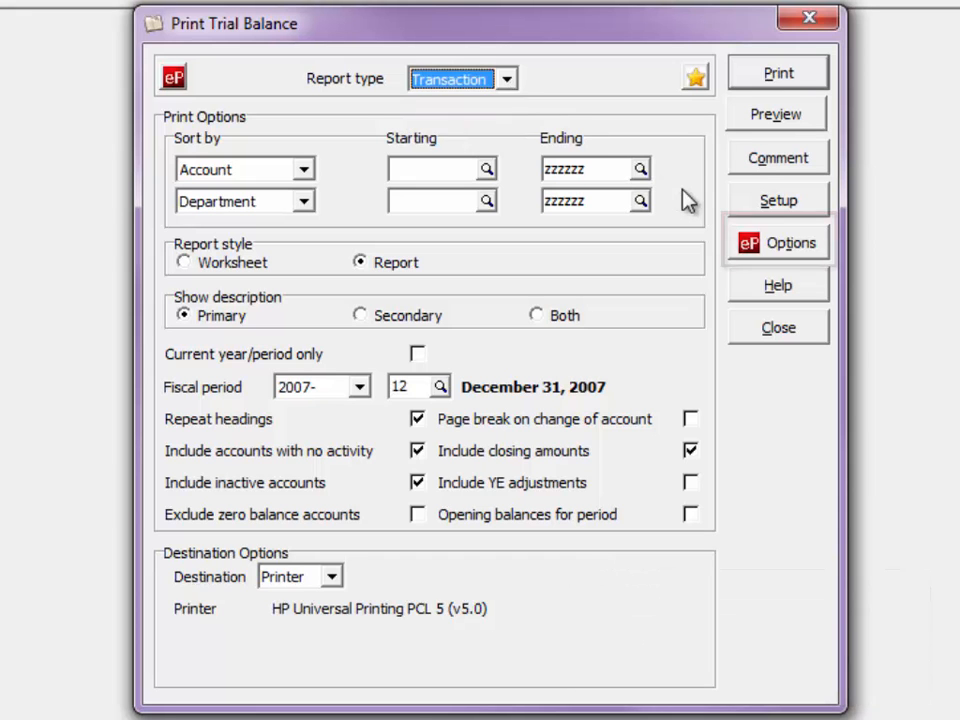
pyautogui.click(768, 258)
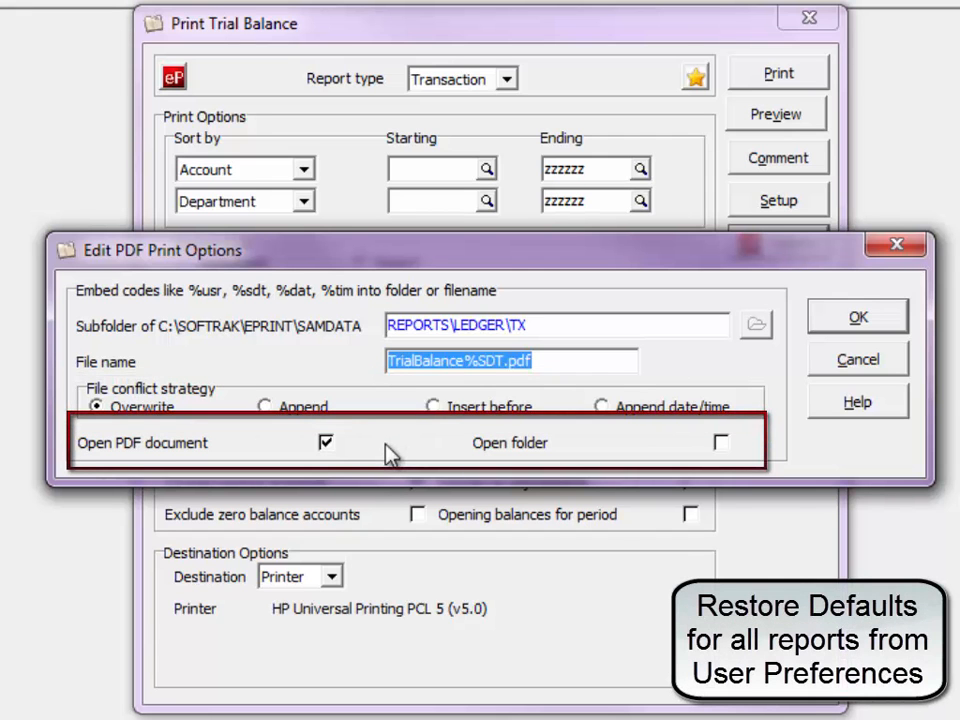
pyautogui.click(815, 335)
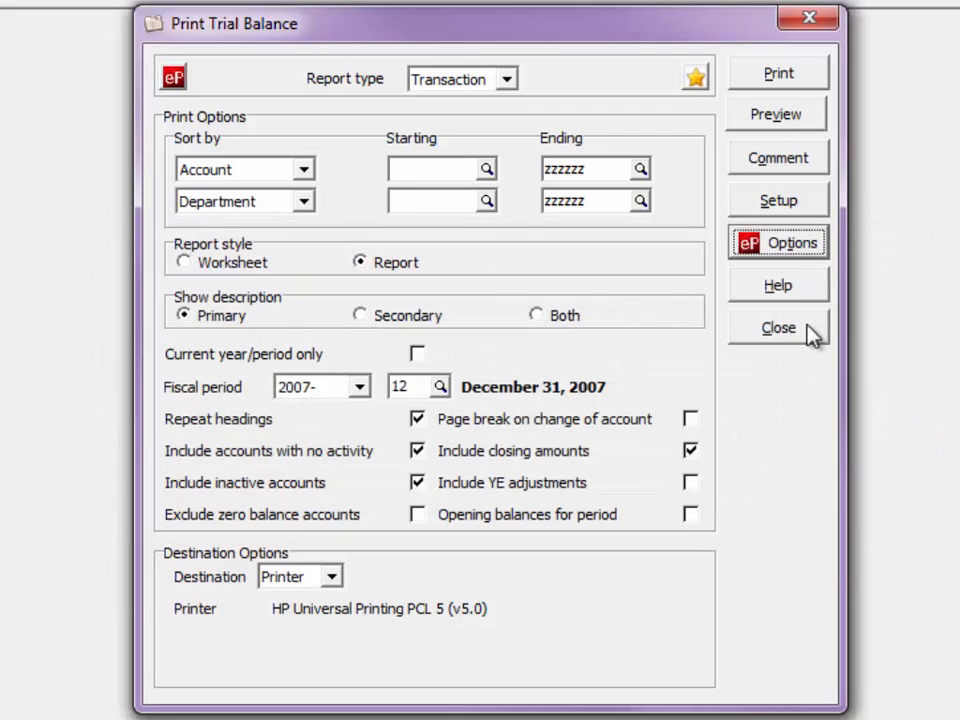
# - Print the trial balance to PDF and close the opened document
pyautogui.click(174, 78)
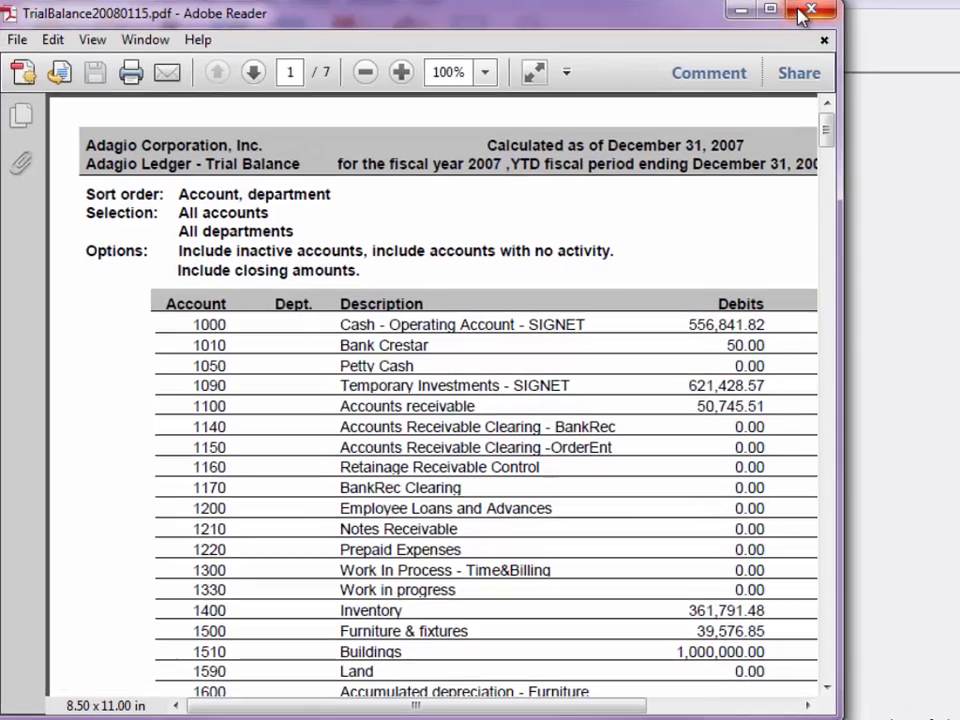
pyautogui.click(808, 12)
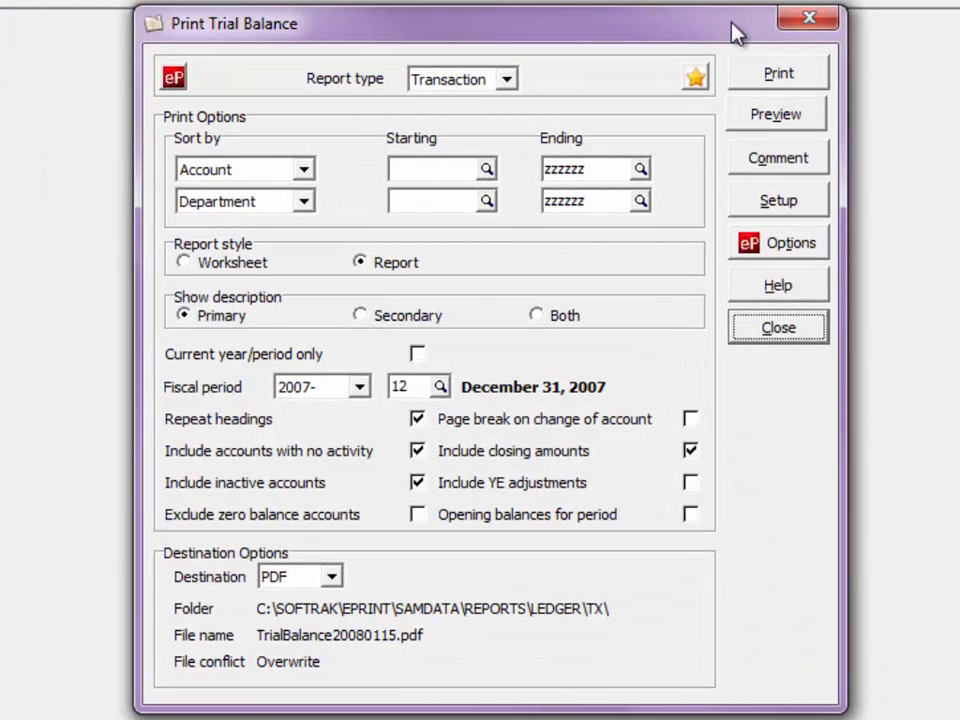
pyautogui.click(704, 80)
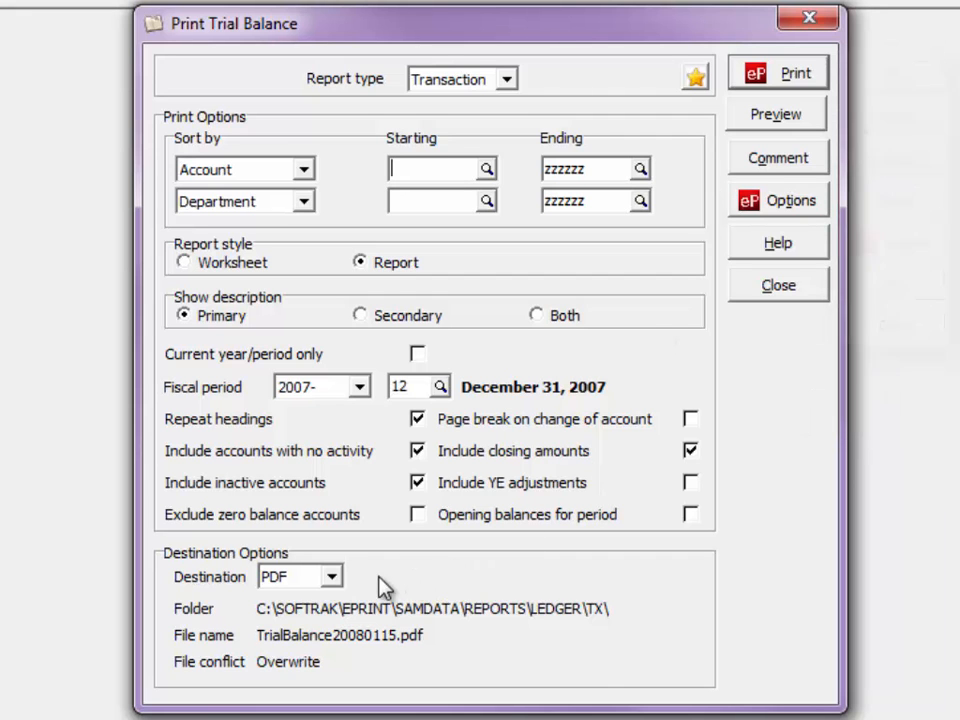
# - Check which print destinations are offered for the trial balance
pyautogui.click(329, 578)
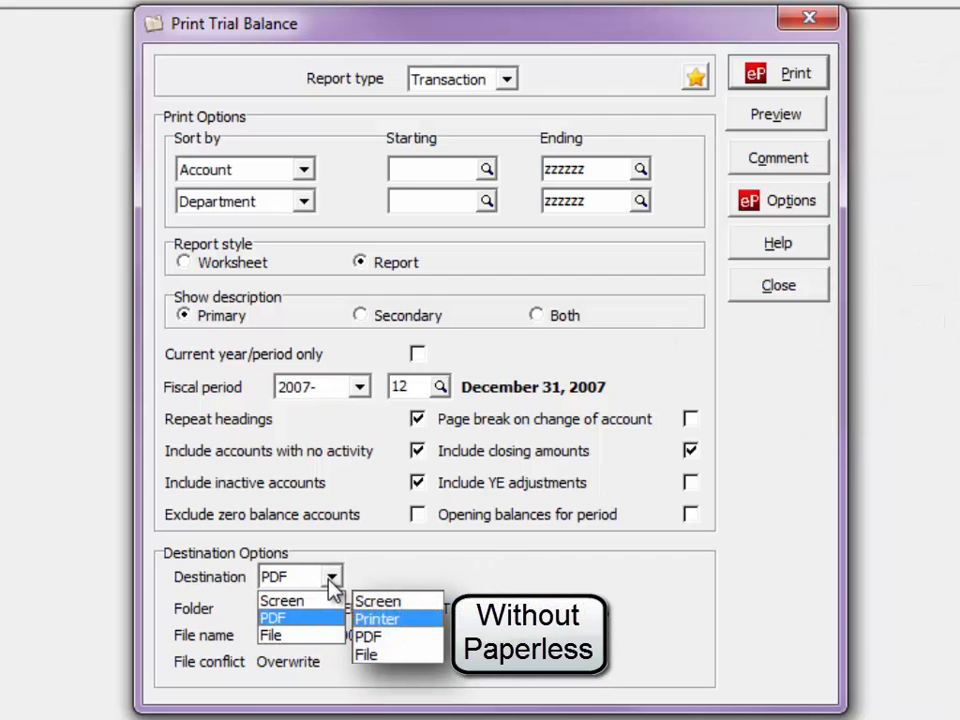
pyautogui.click(329, 578)
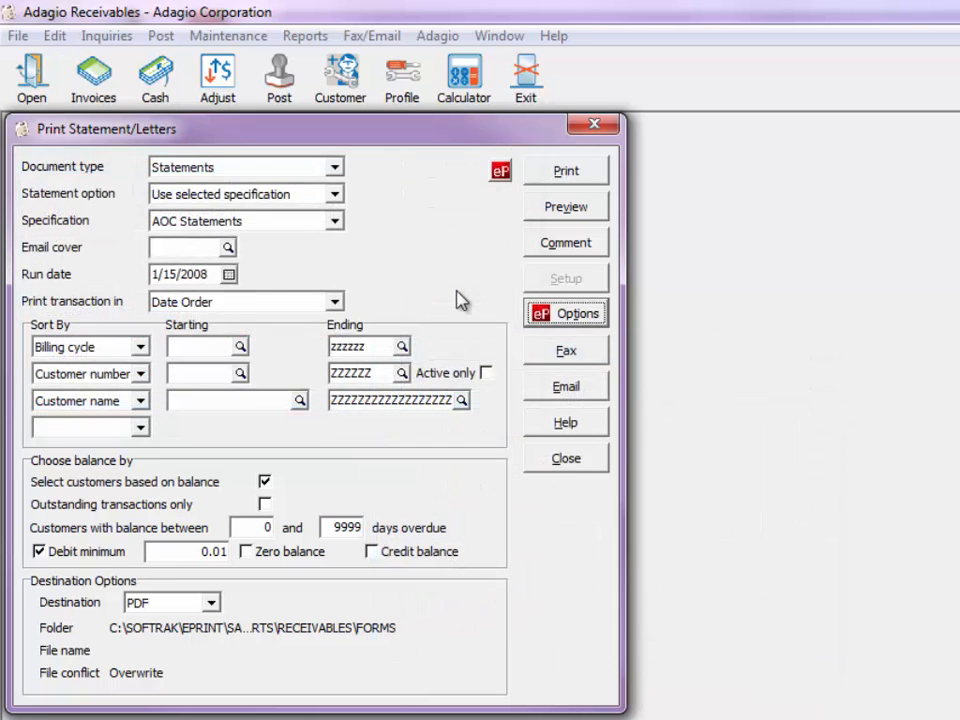
# - Review the PDF print options for customer statements in Adagio Receivables, including the target subfolder
pyautogui.click(560, 317)
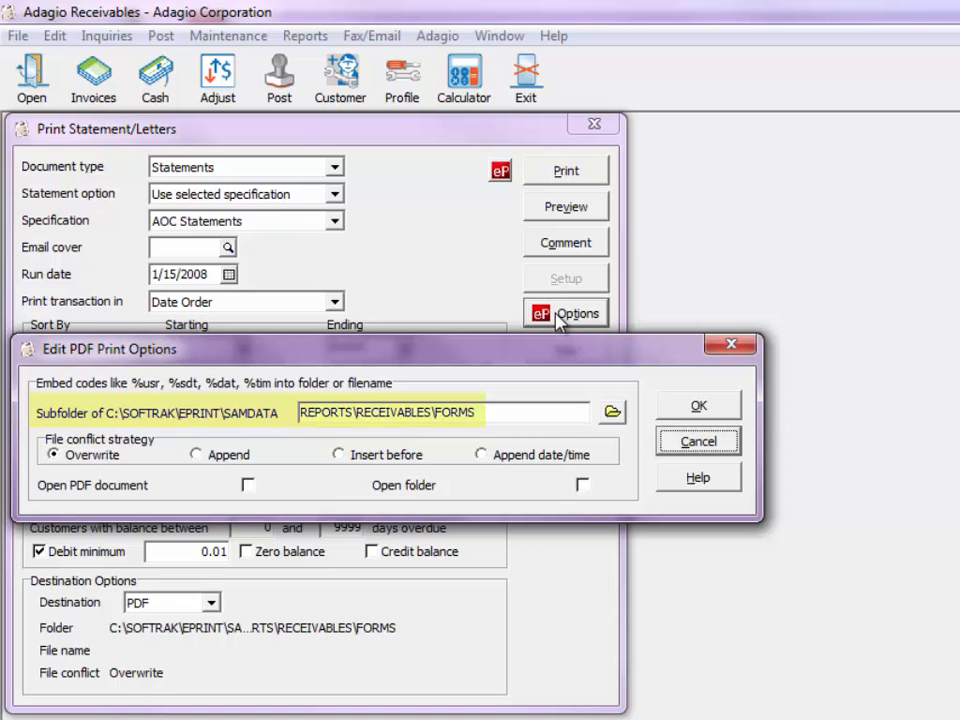
pyautogui.click(697, 405)
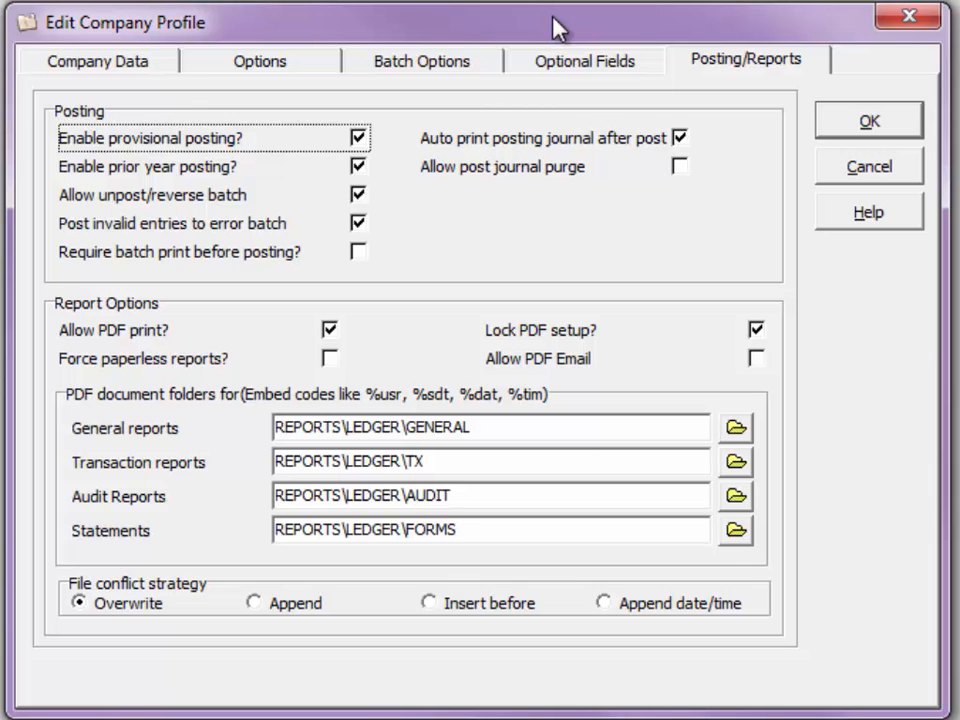
# - In Adagio Ledger's company profile, allow PDF email and save the profile
pyautogui.click(755, 359)
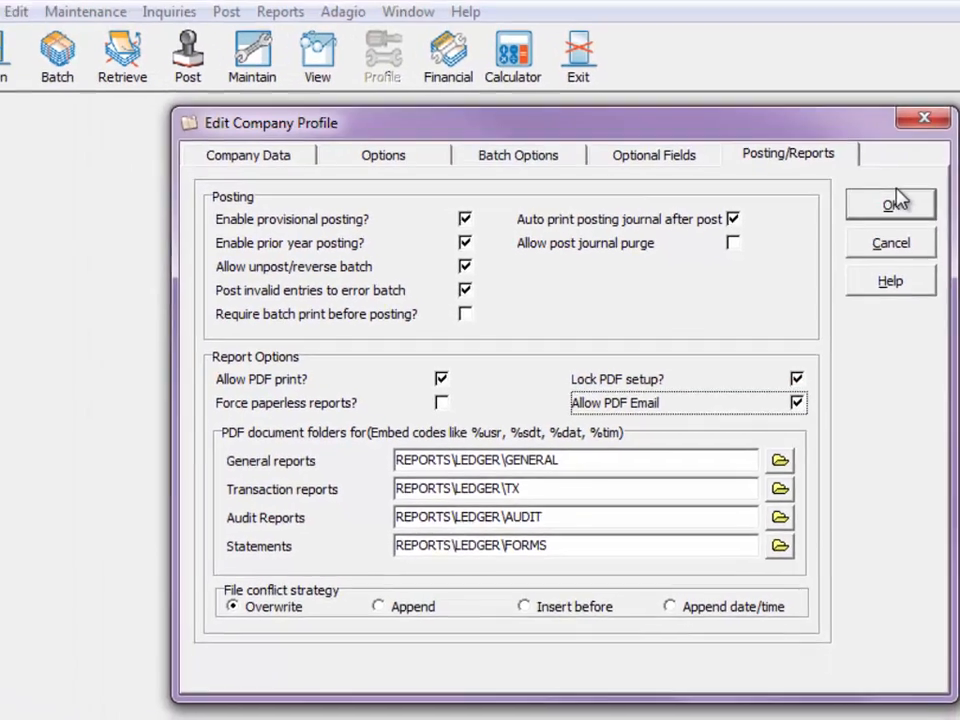
pyautogui.click(895, 203)
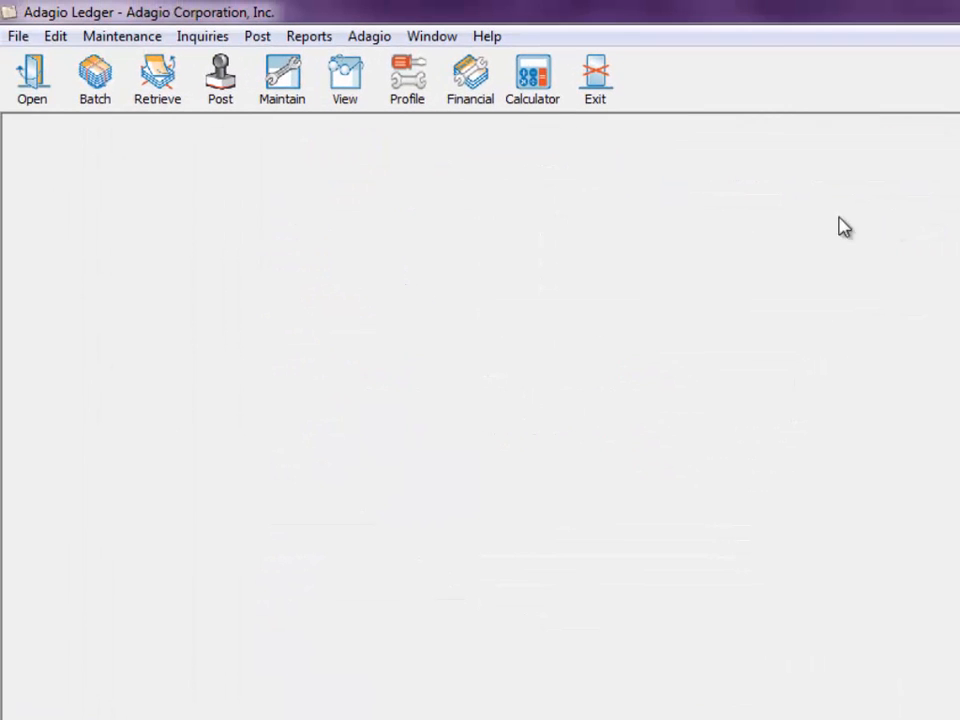
# - Enable Email PDF in the report options of the user preferences and save them
pyautogui.click(19, 40)
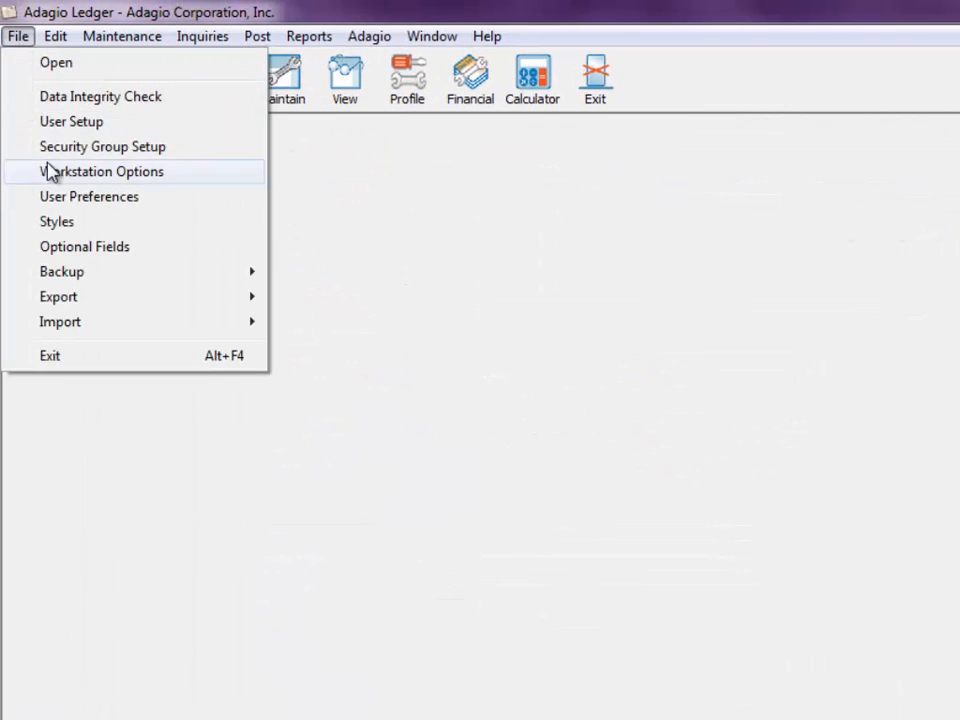
pyautogui.click(70, 197)
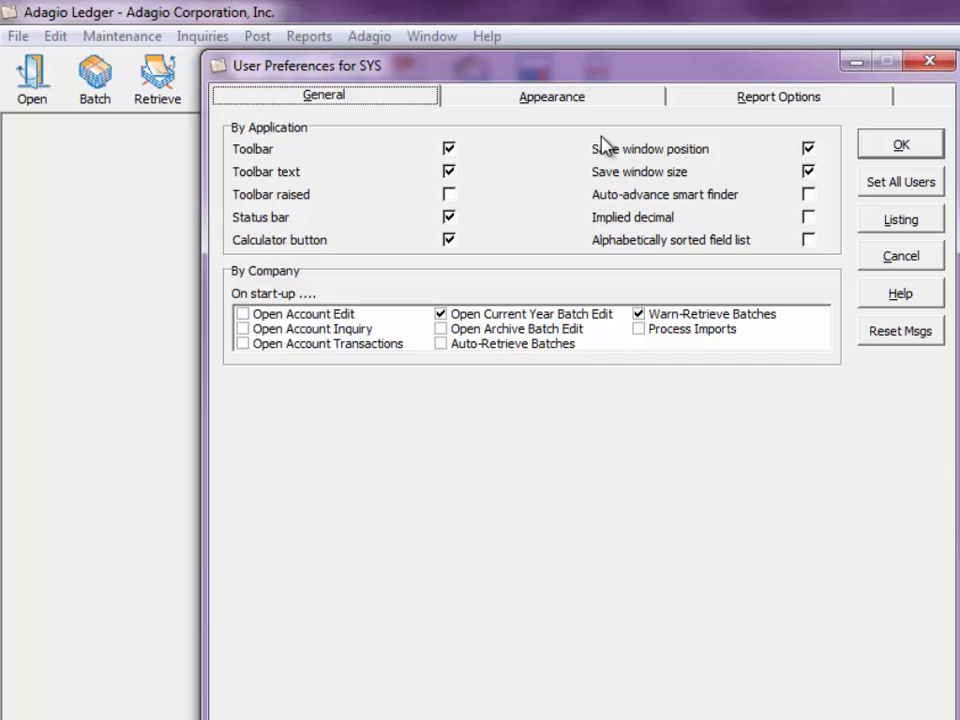
pyautogui.click(677, 100)
pyautogui.click(785, 583)
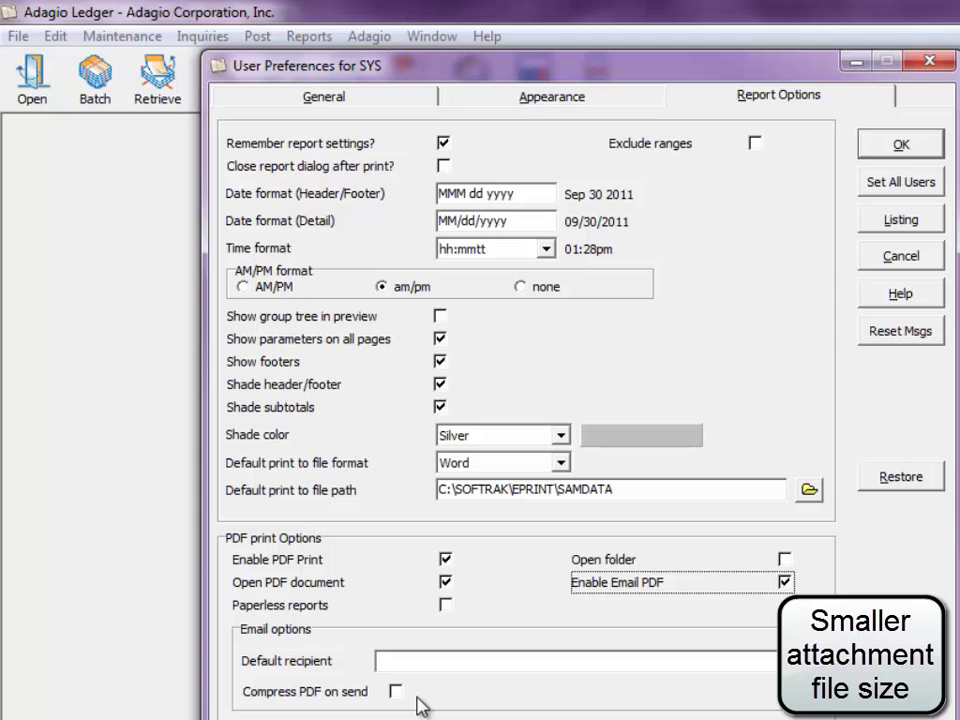
pyautogui.click(922, 150)
# - Open the Detail Listing report's print options and email the report as a PDF
pyautogui.click(304, 38)
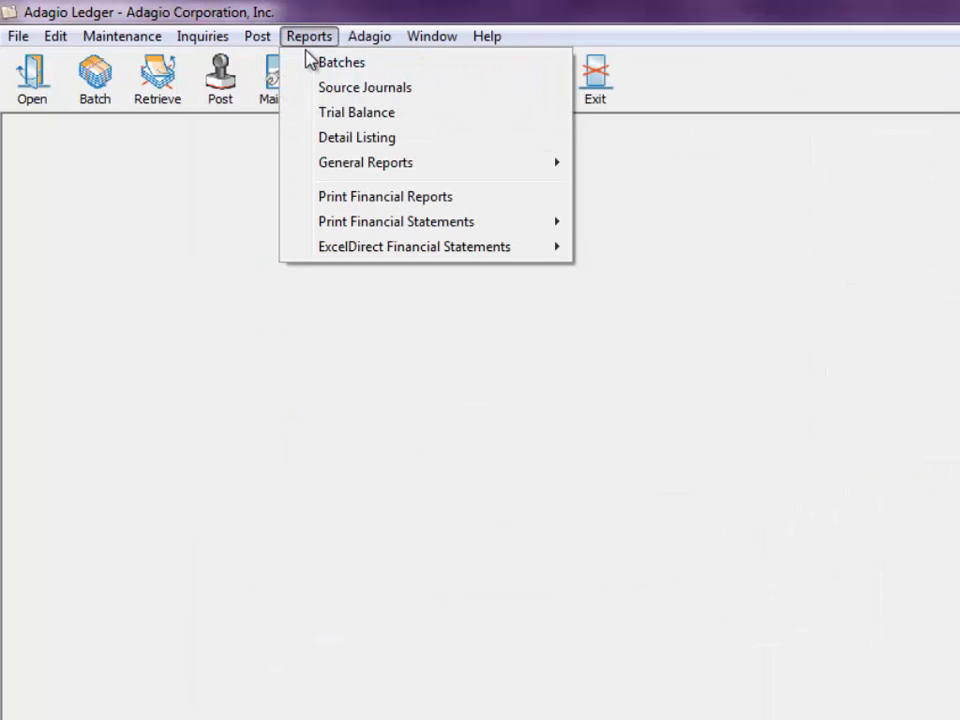
pyautogui.click(337, 139)
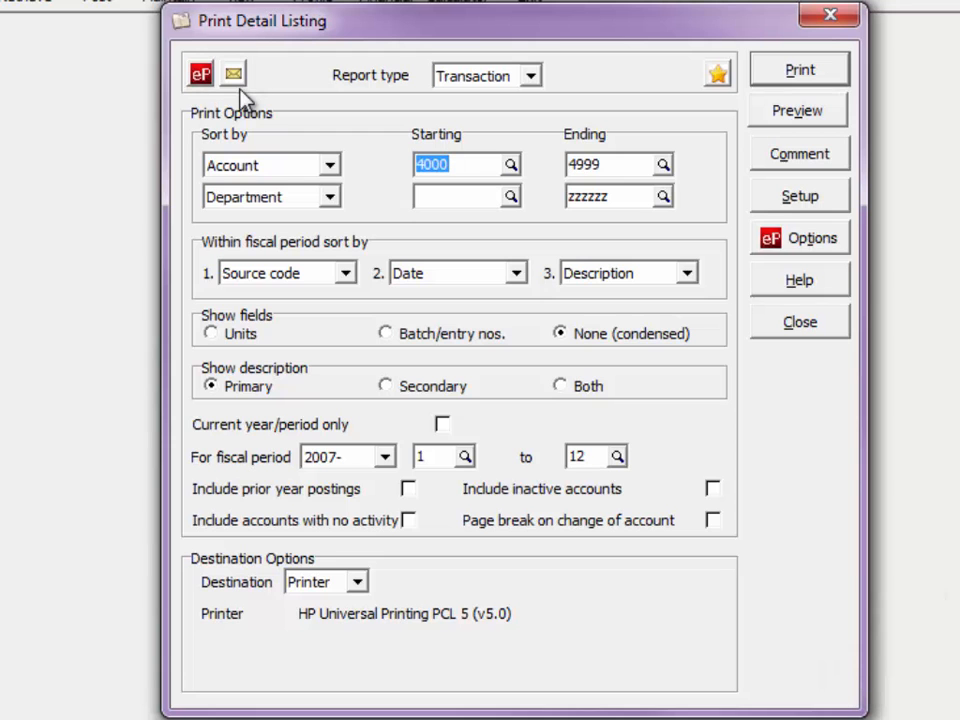
pyautogui.click(236, 78)
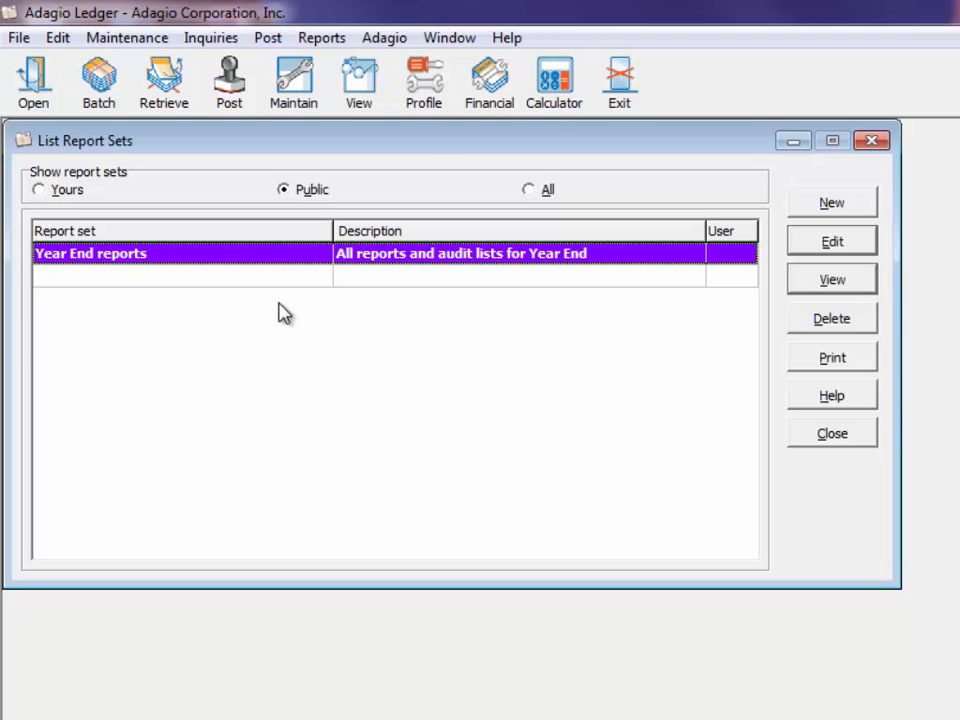
# - Edit the Year End reports set and choose AdagioPDF as its specific printer
pyautogui.doubleClick(267, 256)
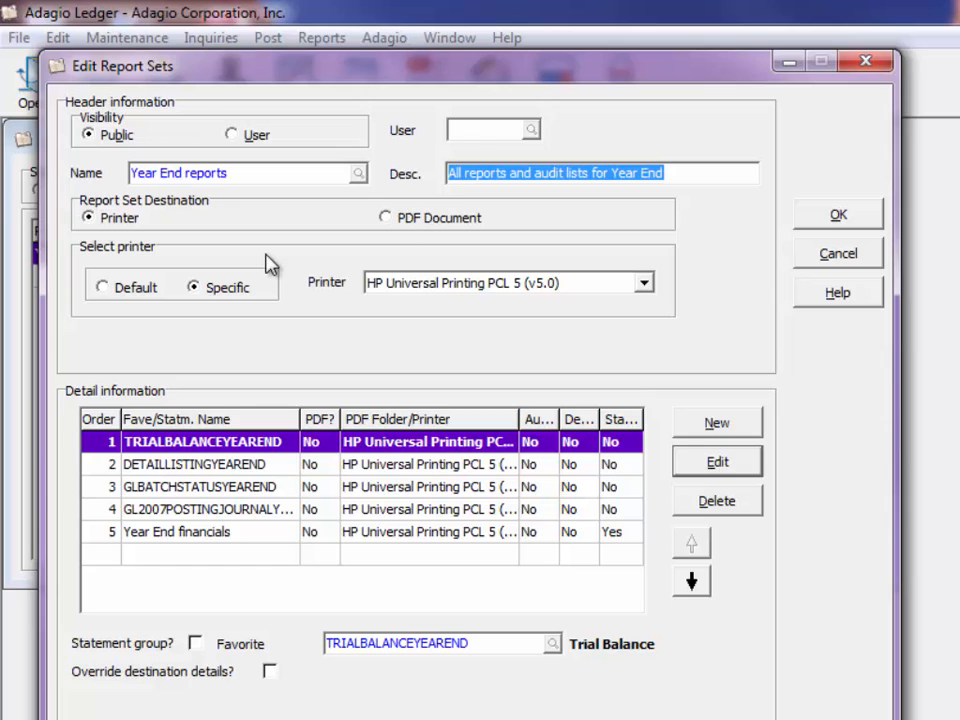
pyautogui.click(648, 283)
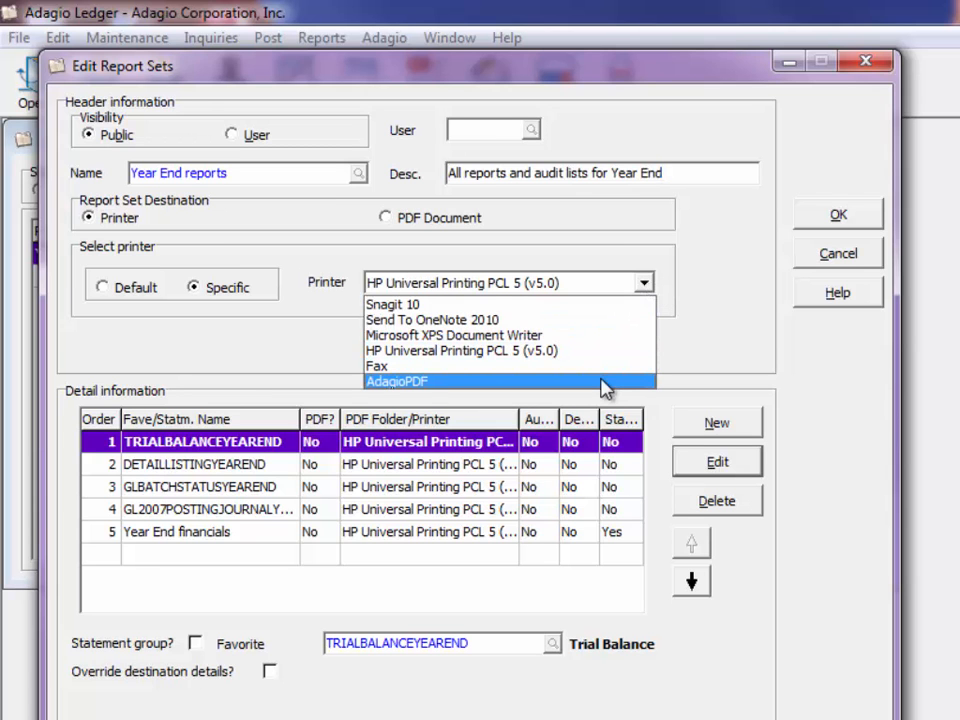
pyautogui.click(604, 383)
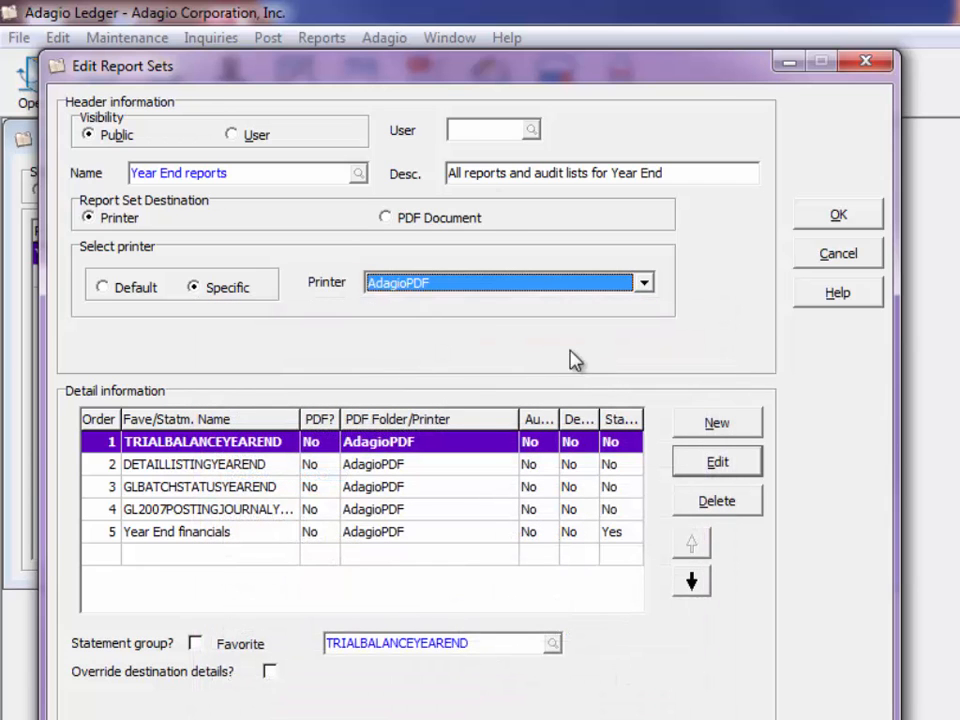
# - Change the report set destination to PDF Document with the folder REPORTS\LEDGER\YEAREND, and save the set
pyautogui.click(386, 218)
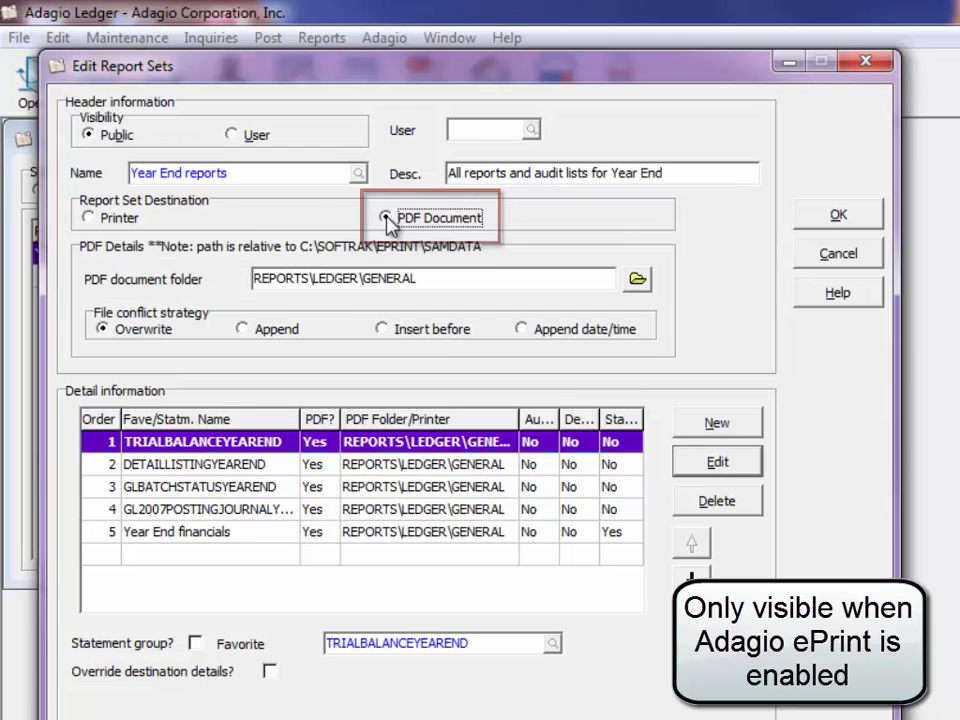
pyautogui.doubleClick(377, 283)
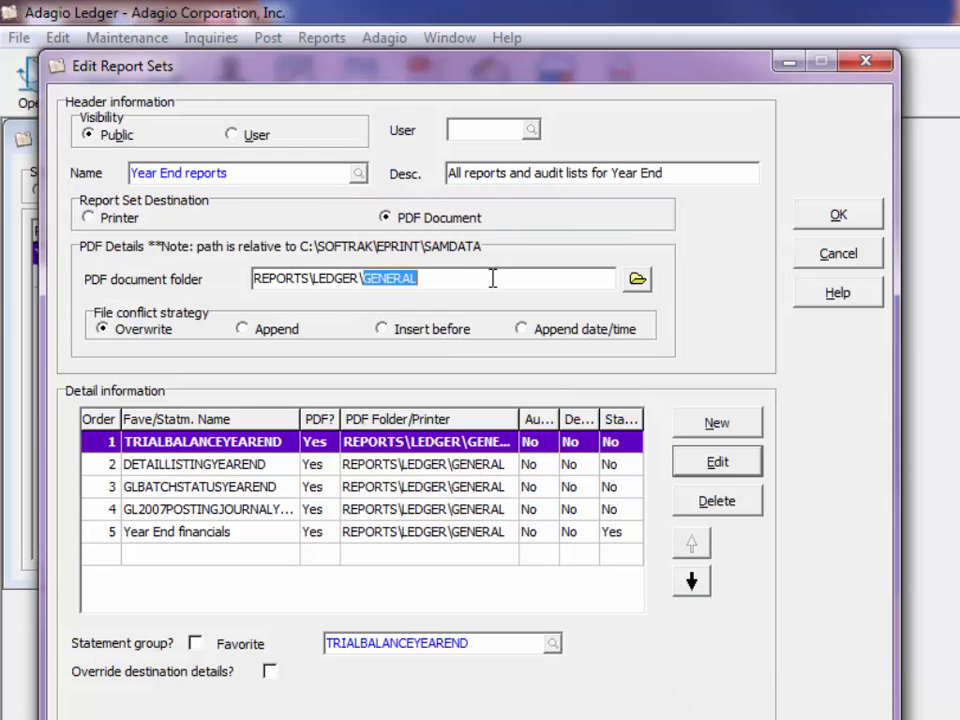
pyautogui.write('YEAREND')
pyautogui.press('Tab')
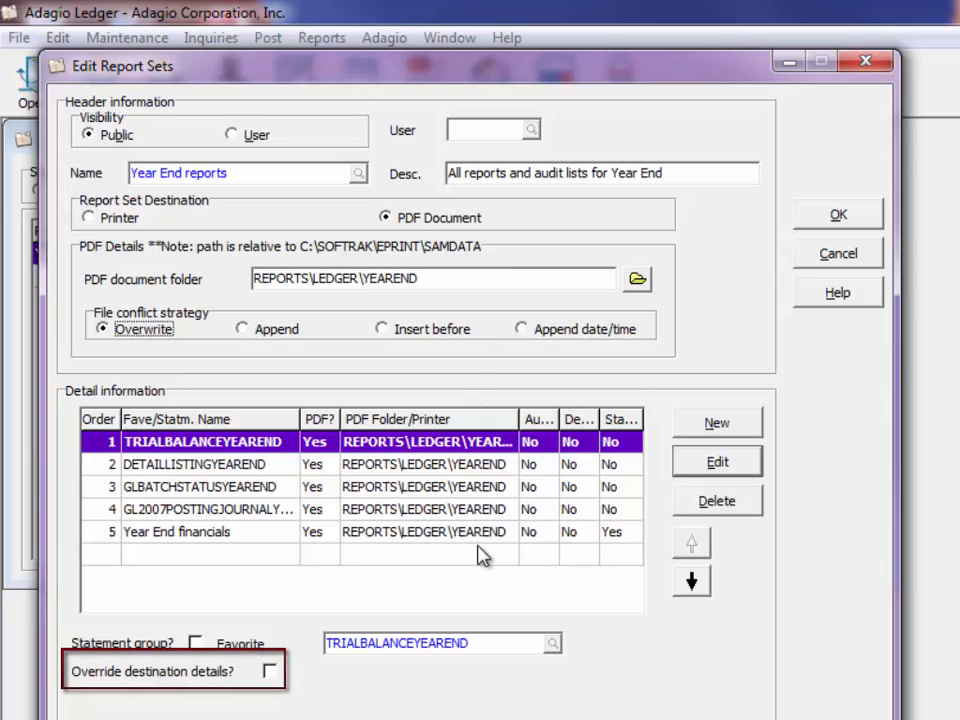
pyautogui.click(839, 224)
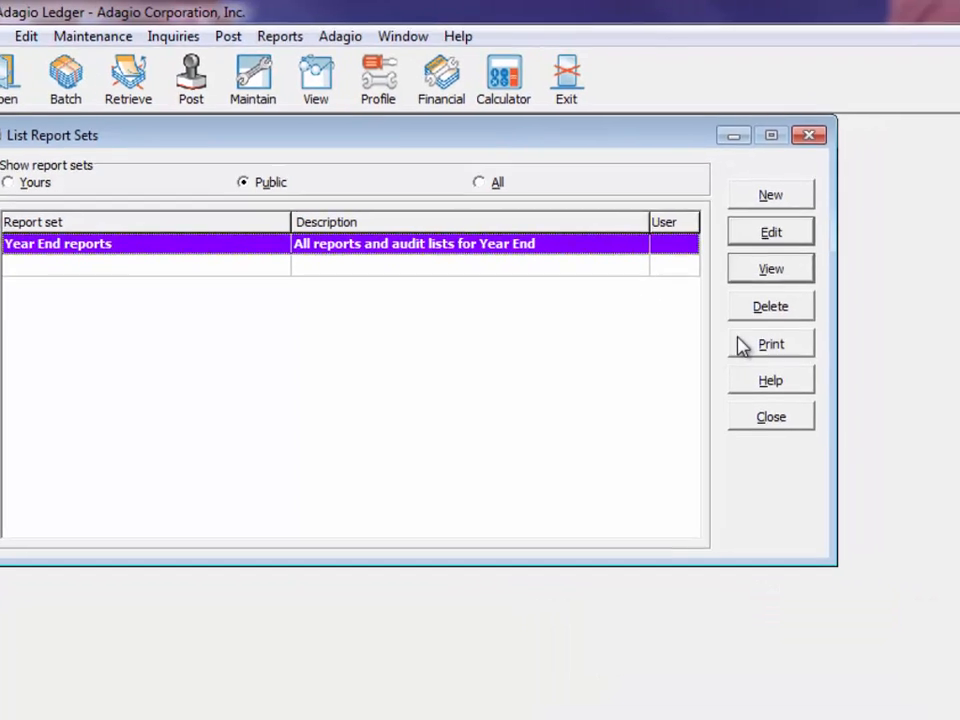
# - Print the Year End reports set and view its report log, including the output file paths
pyautogui.click(812, 357)
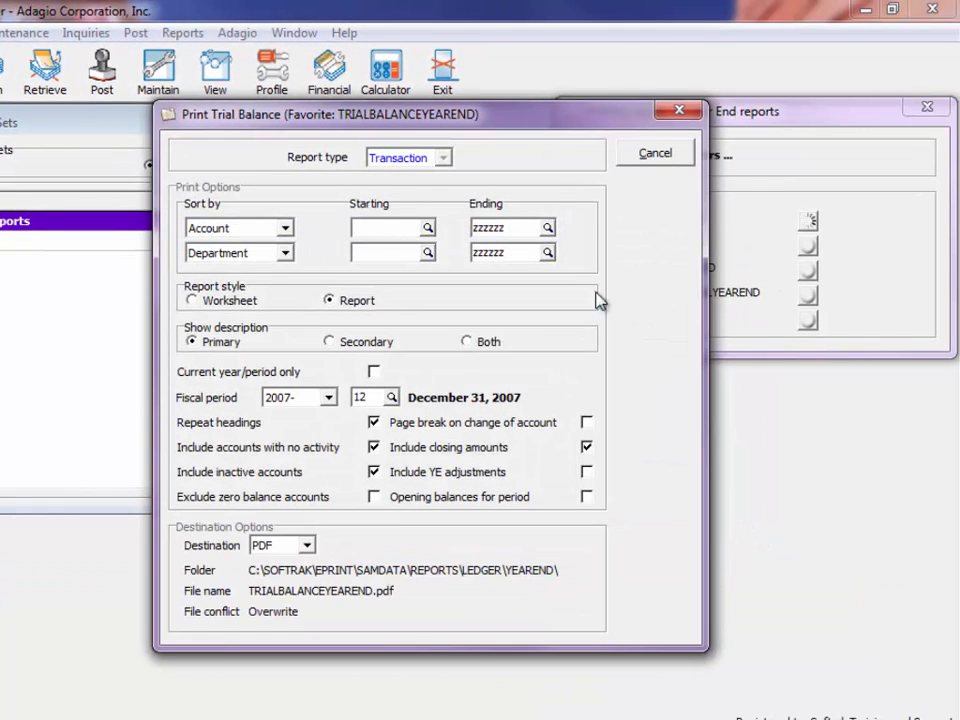
pyautogui.moveTo(536, 124); pyautogui.dragTo(387, 124)
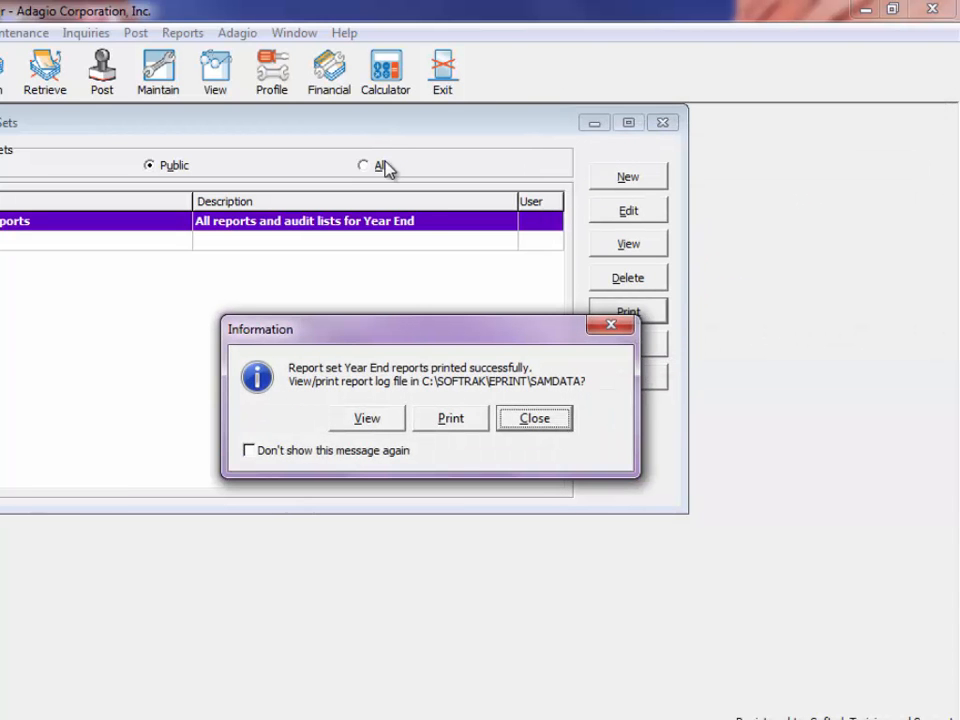
pyautogui.click(364, 419)
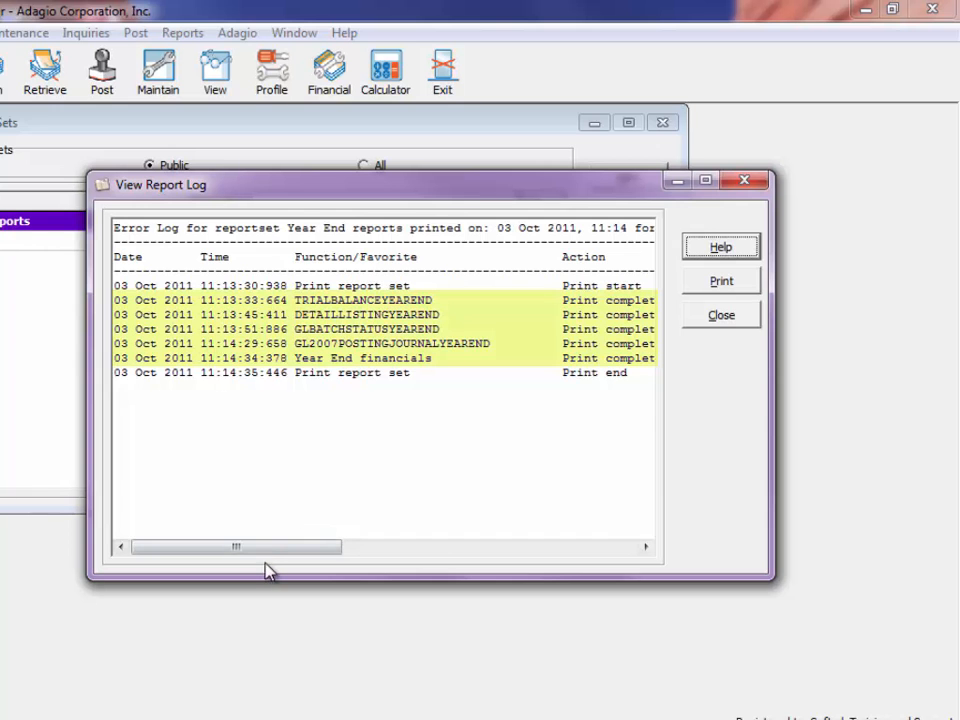
pyautogui.moveTo(266, 548); pyautogui.dragTo(538, 581)
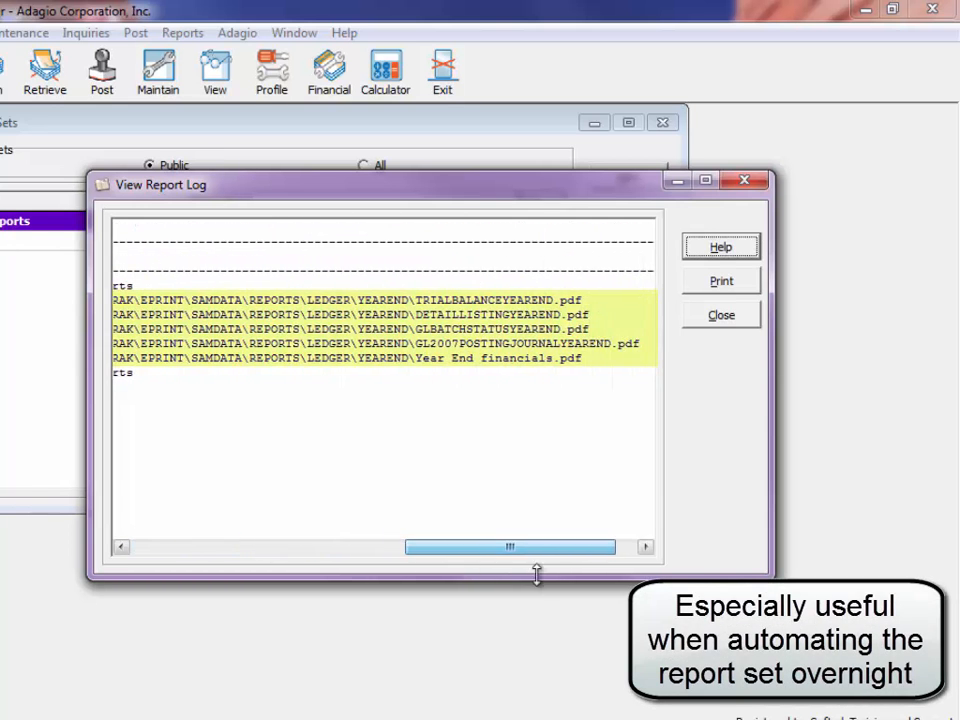